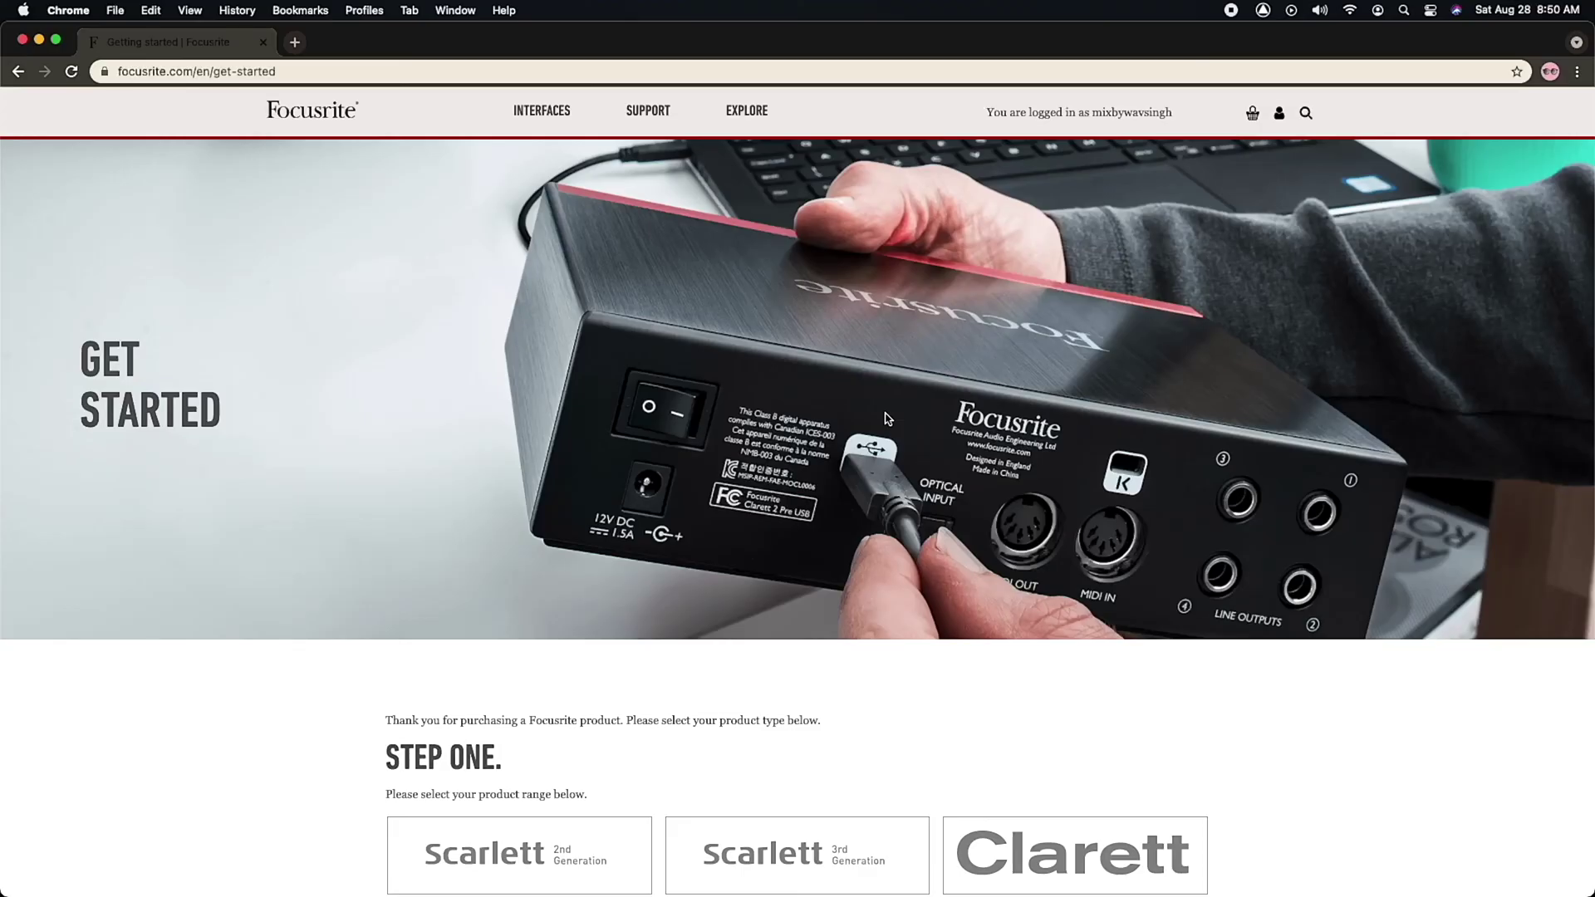
Pick the Scarlett 3rd Generation range, then the Scarlett 2i2 as the product.
{"action": "scroll", "coordinate": [887, 418], "scroll_direction": "down", "scroll_amount": 3}
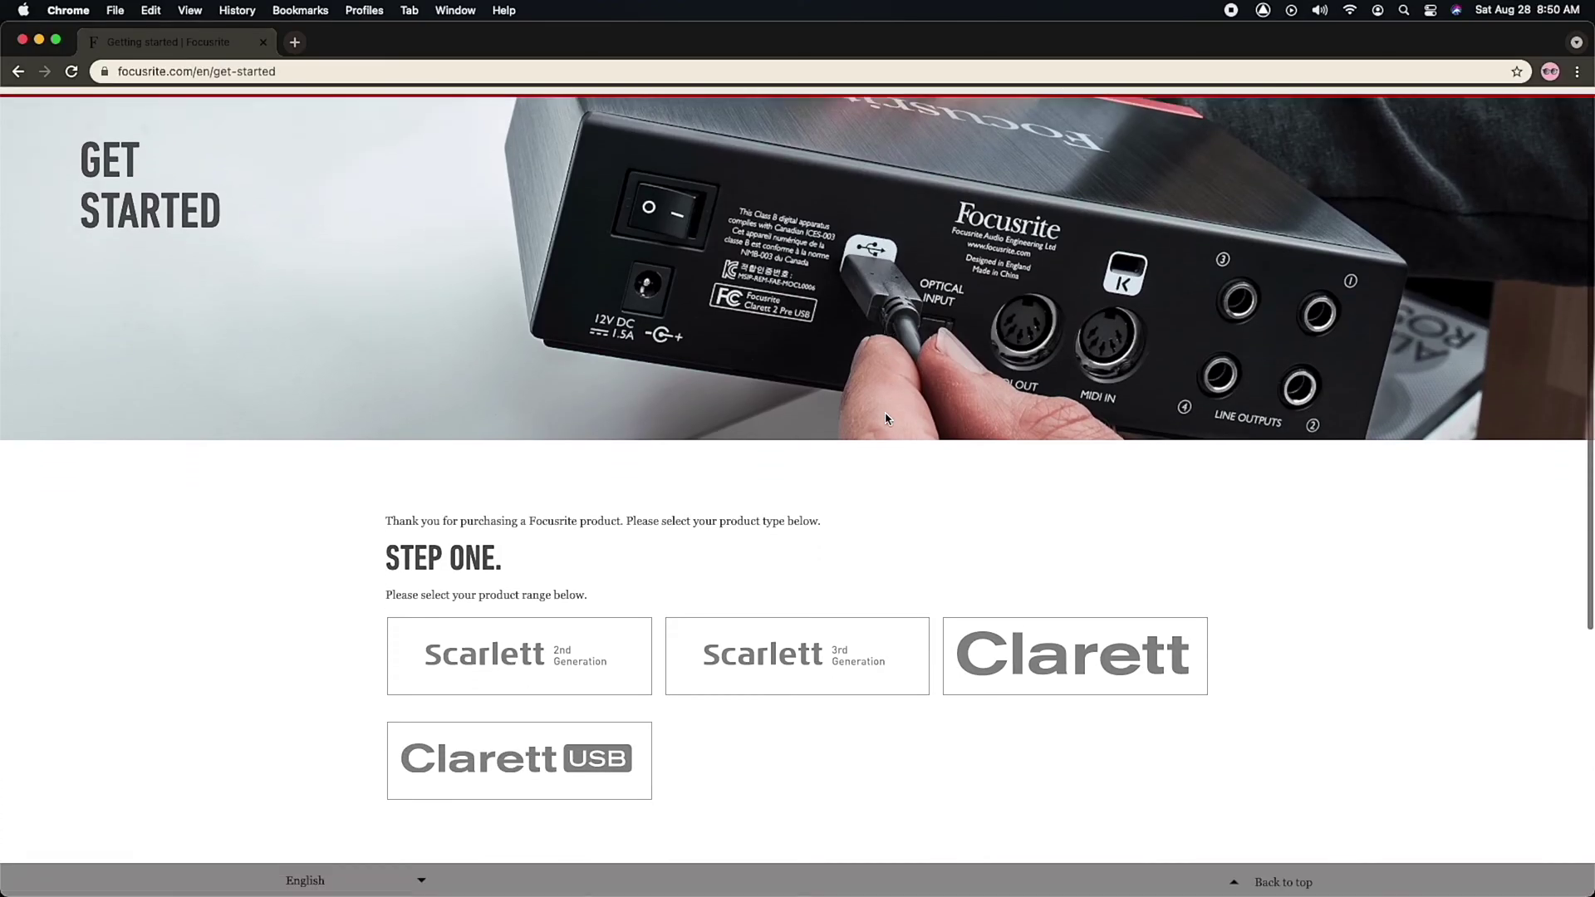
{"action": "scroll", "coordinate": [887, 417], "scroll_direction": "down", "scroll_amount": 1}
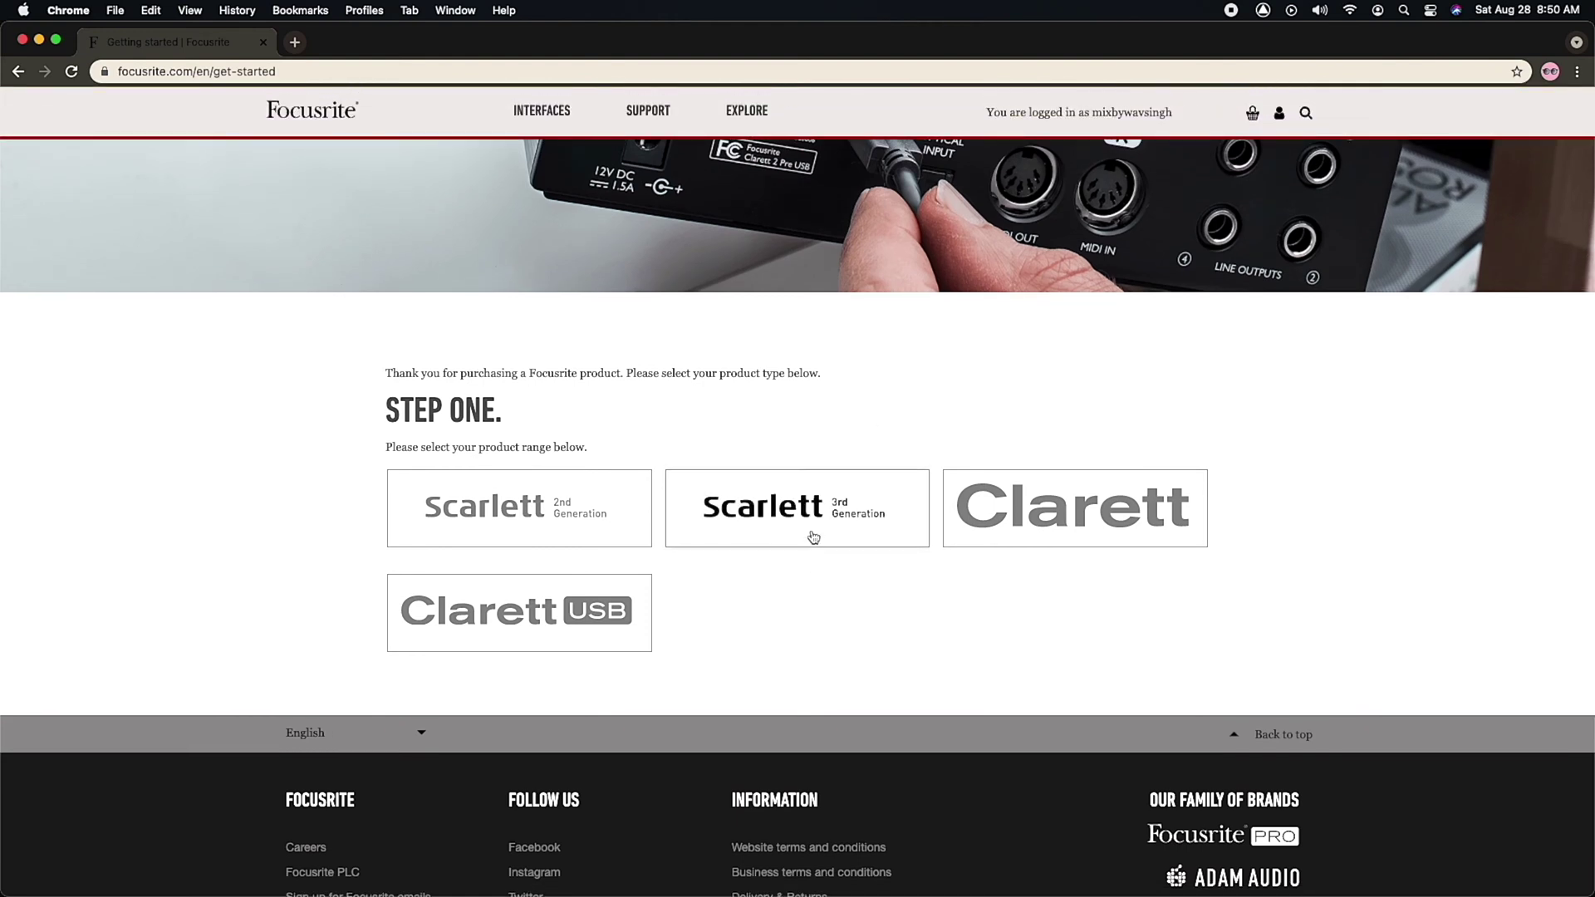
{"action": "left_click", "coordinate": [813, 538]}
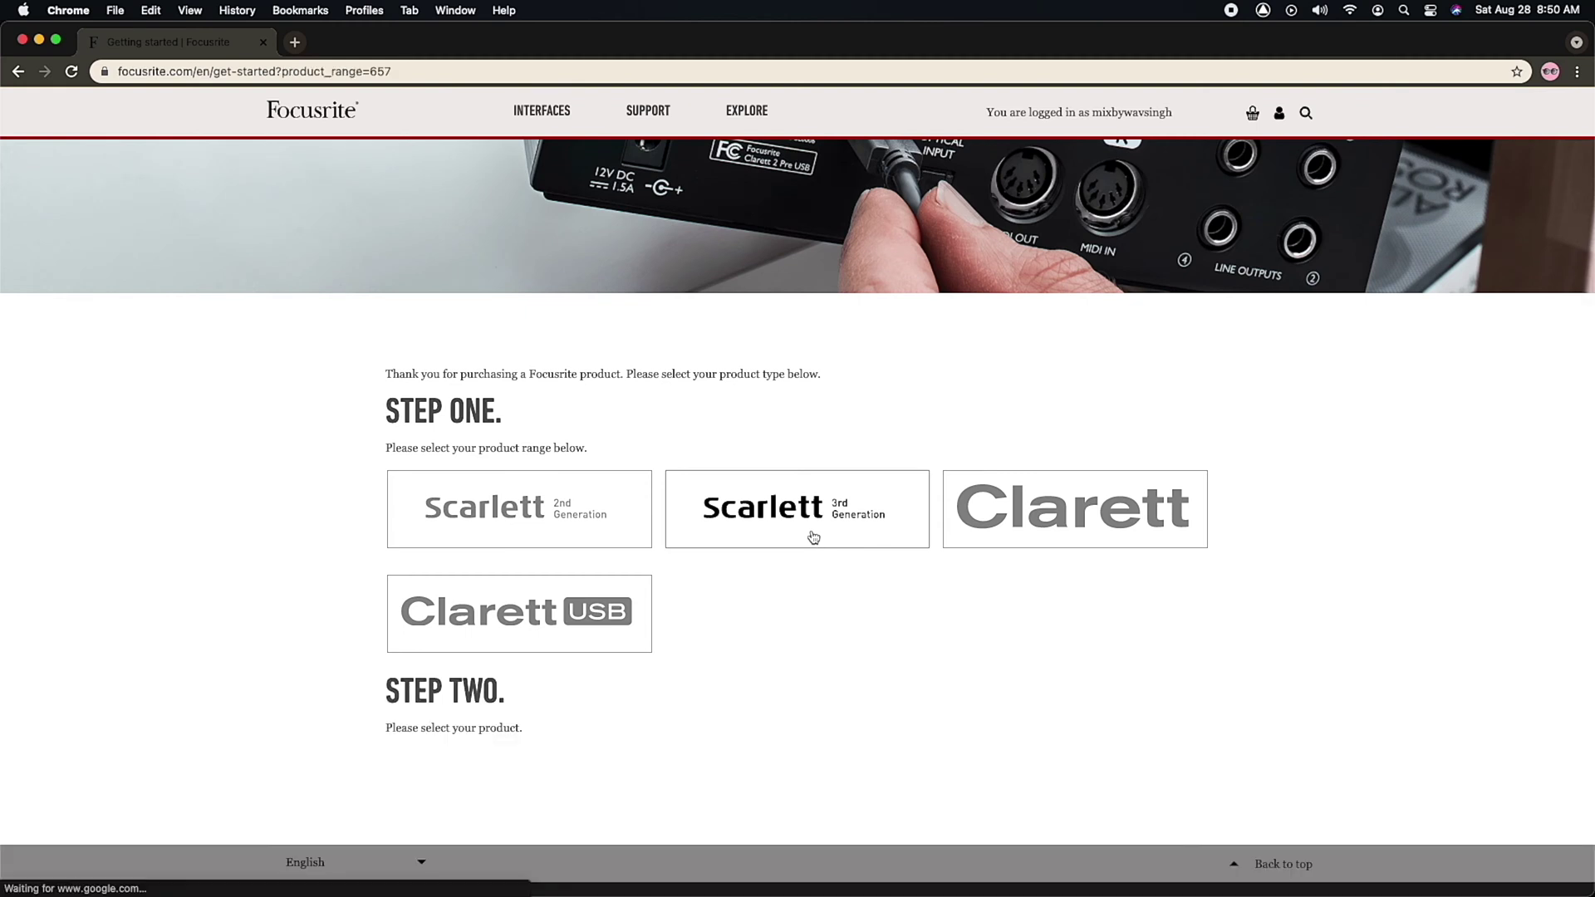
{"action": "scroll", "coordinate": [813, 538], "scroll_direction": "down", "scroll_amount": 5}
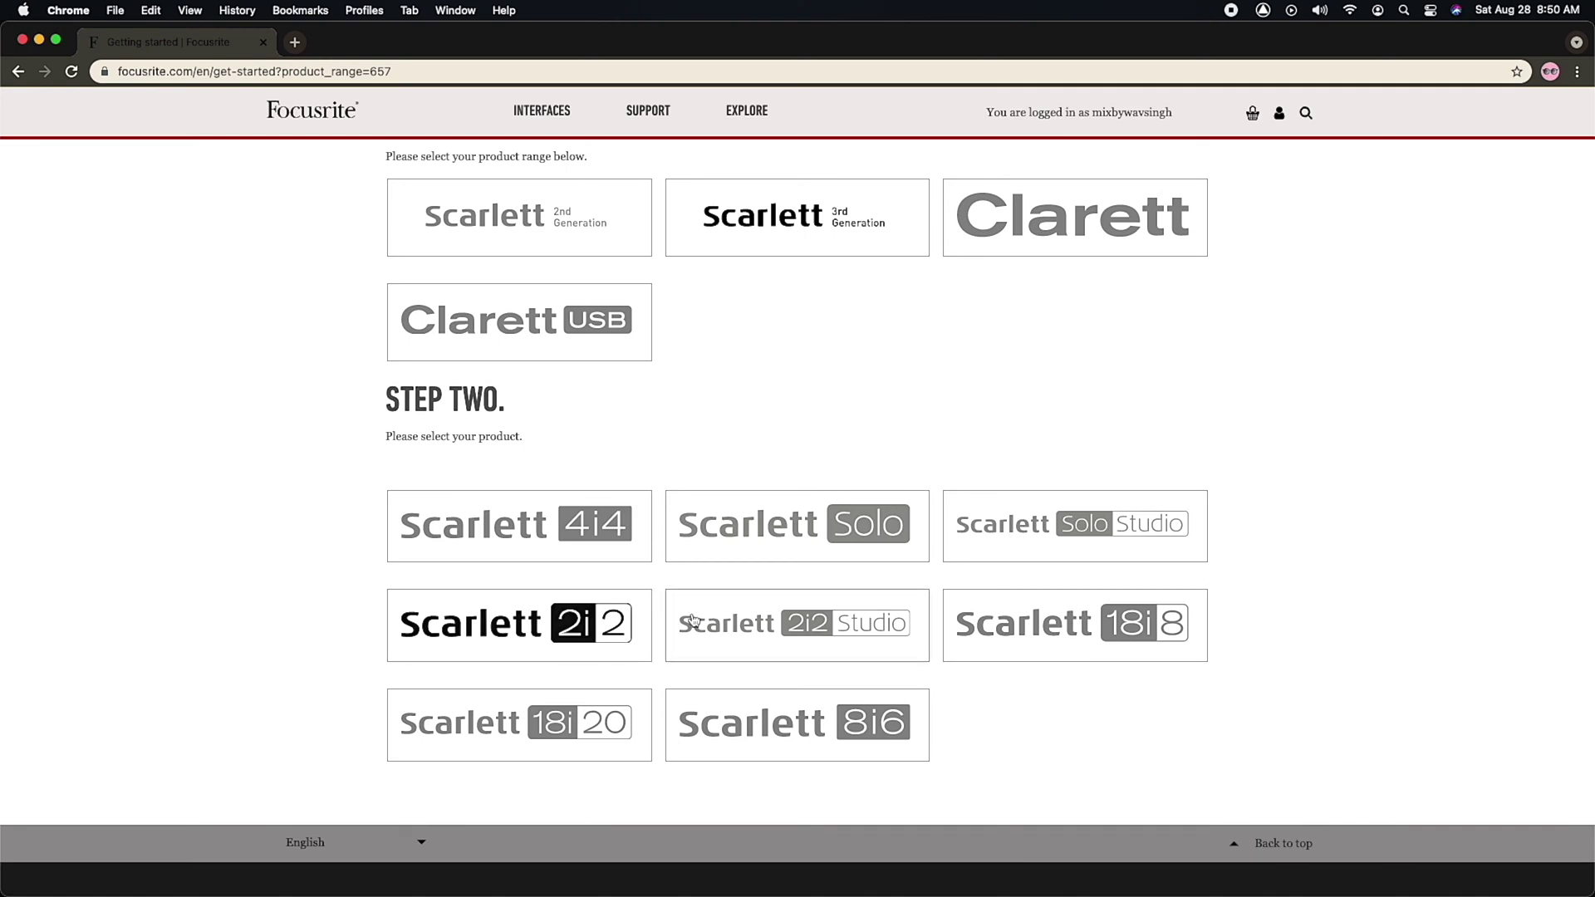
{"action": "left_click", "coordinate": [567, 627]}
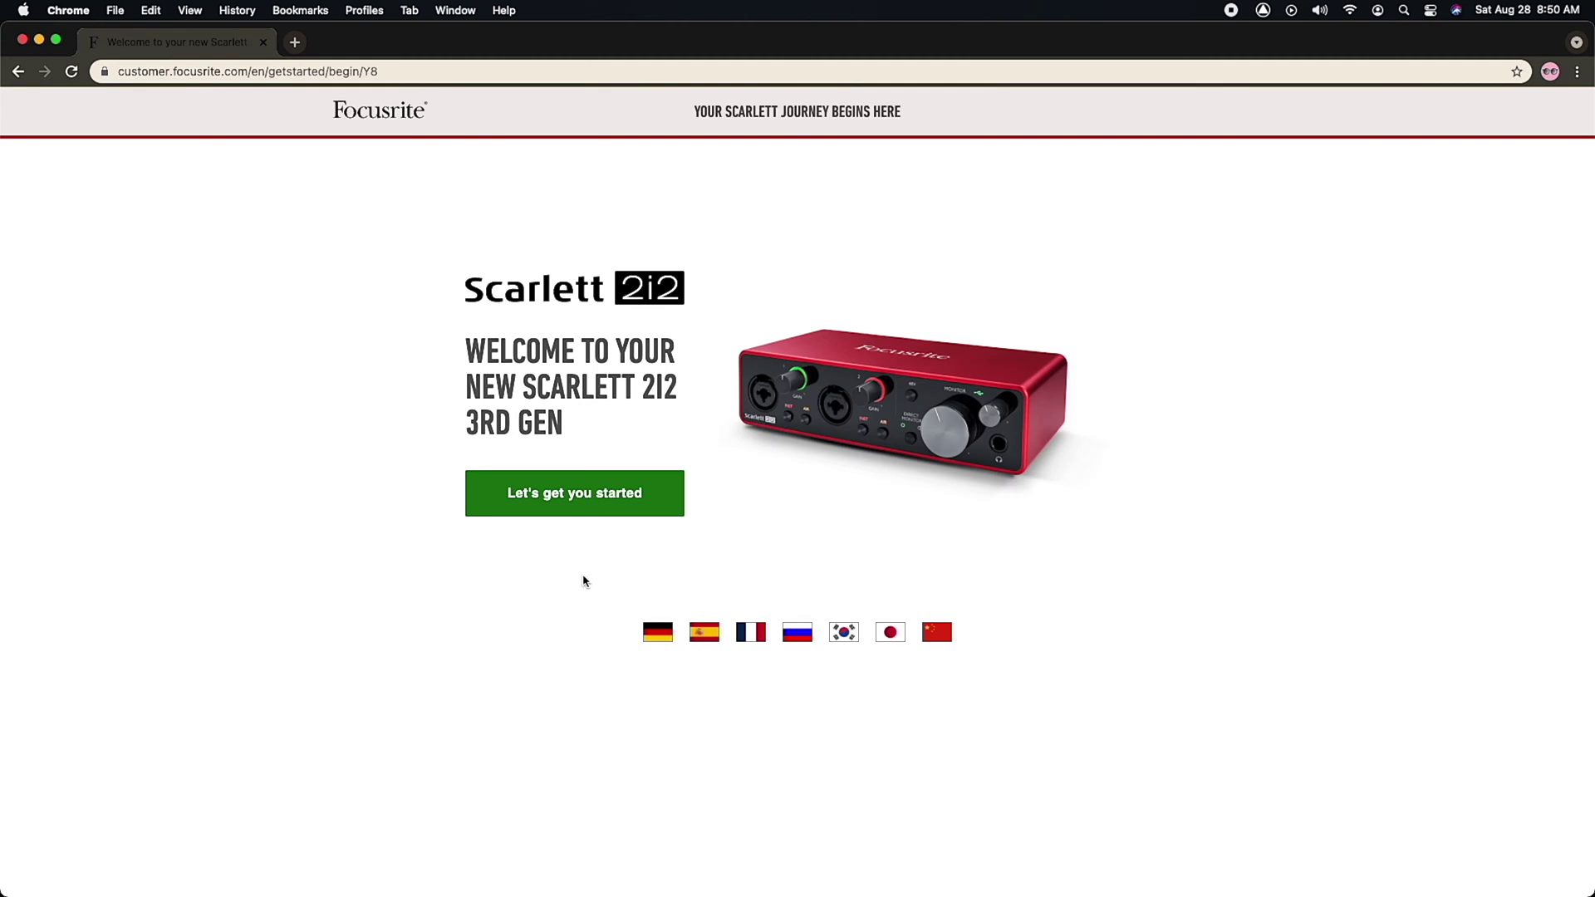
Start the Scarlett 2i2 setup, read through the benefits page, and choose to register the Scarlett.
{"action": "left_click", "coordinate": [604, 509]}
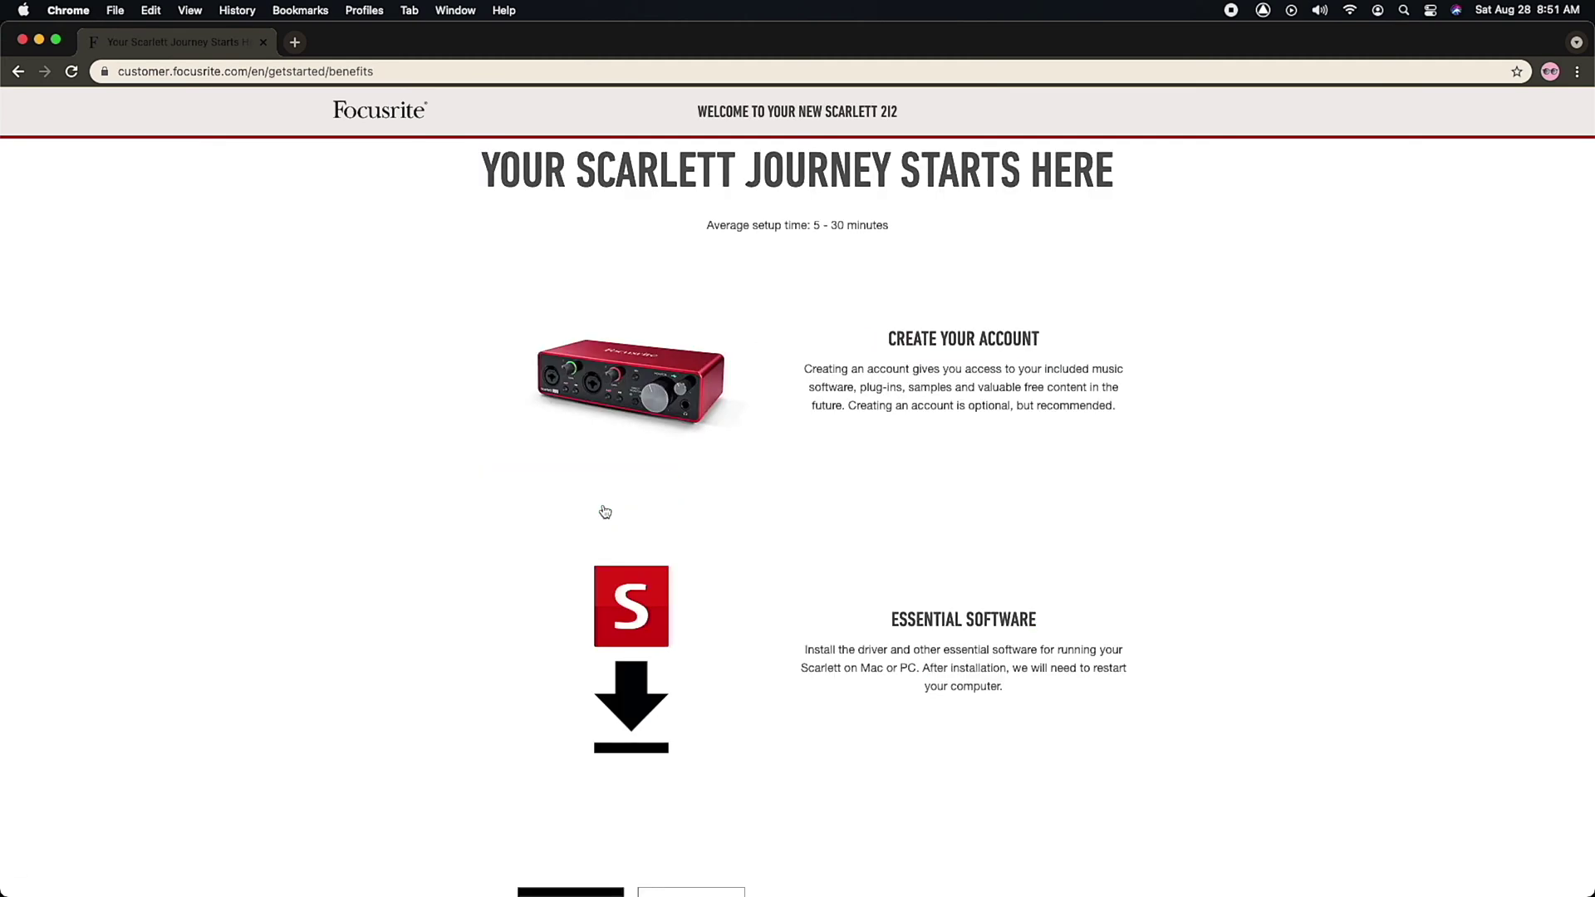
{"action": "scroll", "coordinate": [604, 512], "scroll_direction": "down", "scroll_amount": 1}
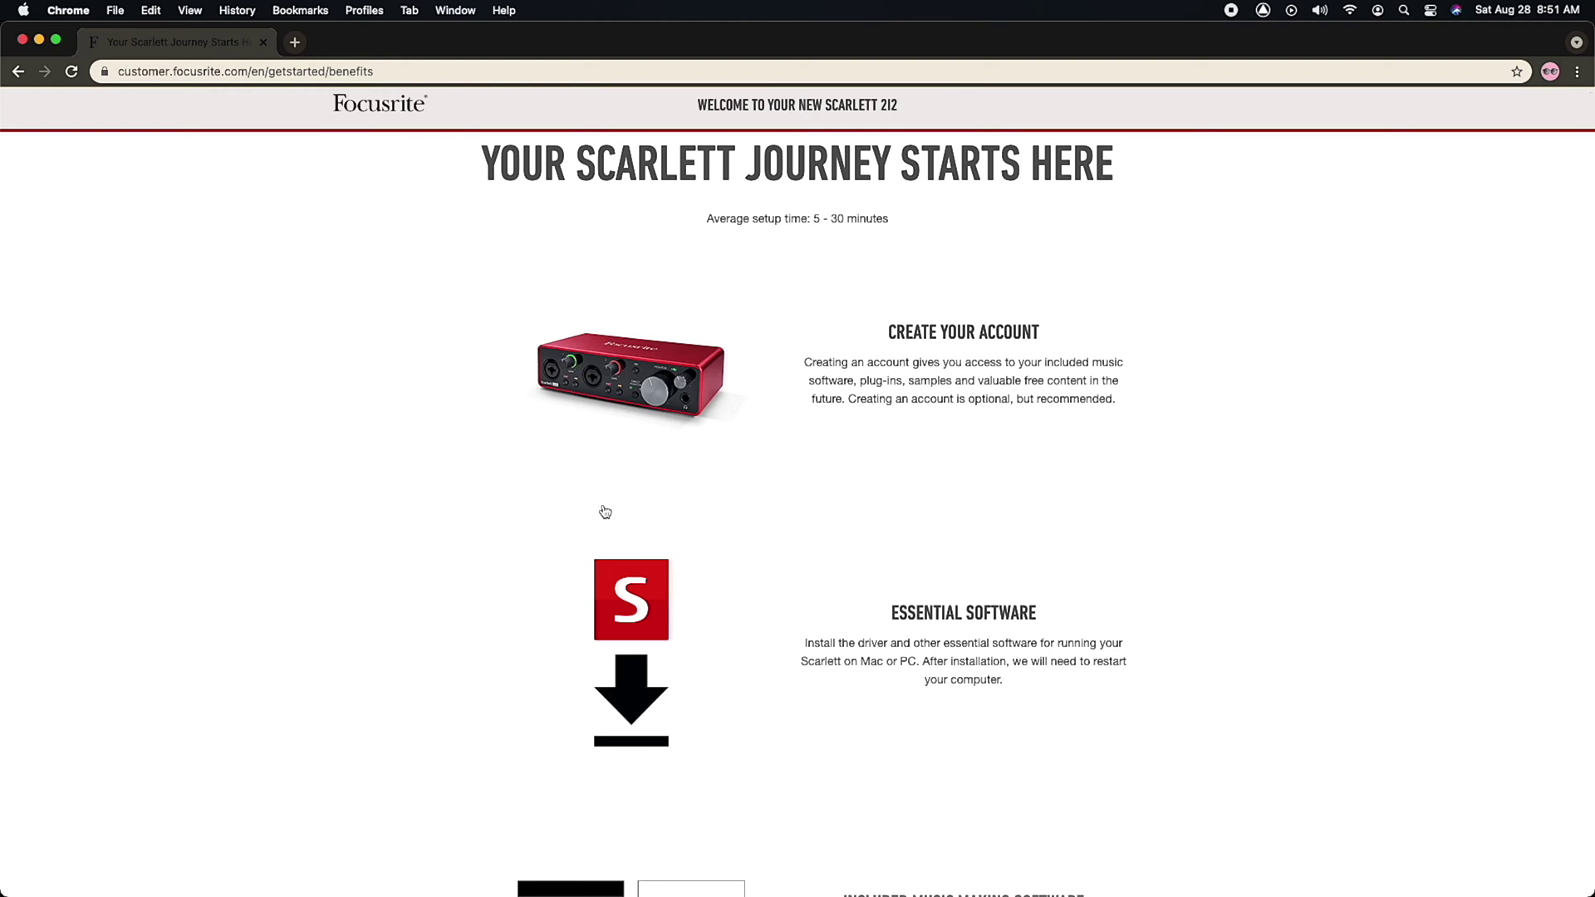
{"action": "scroll", "coordinate": [604, 511], "scroll_direction": "down", "scroll_amount": 3}
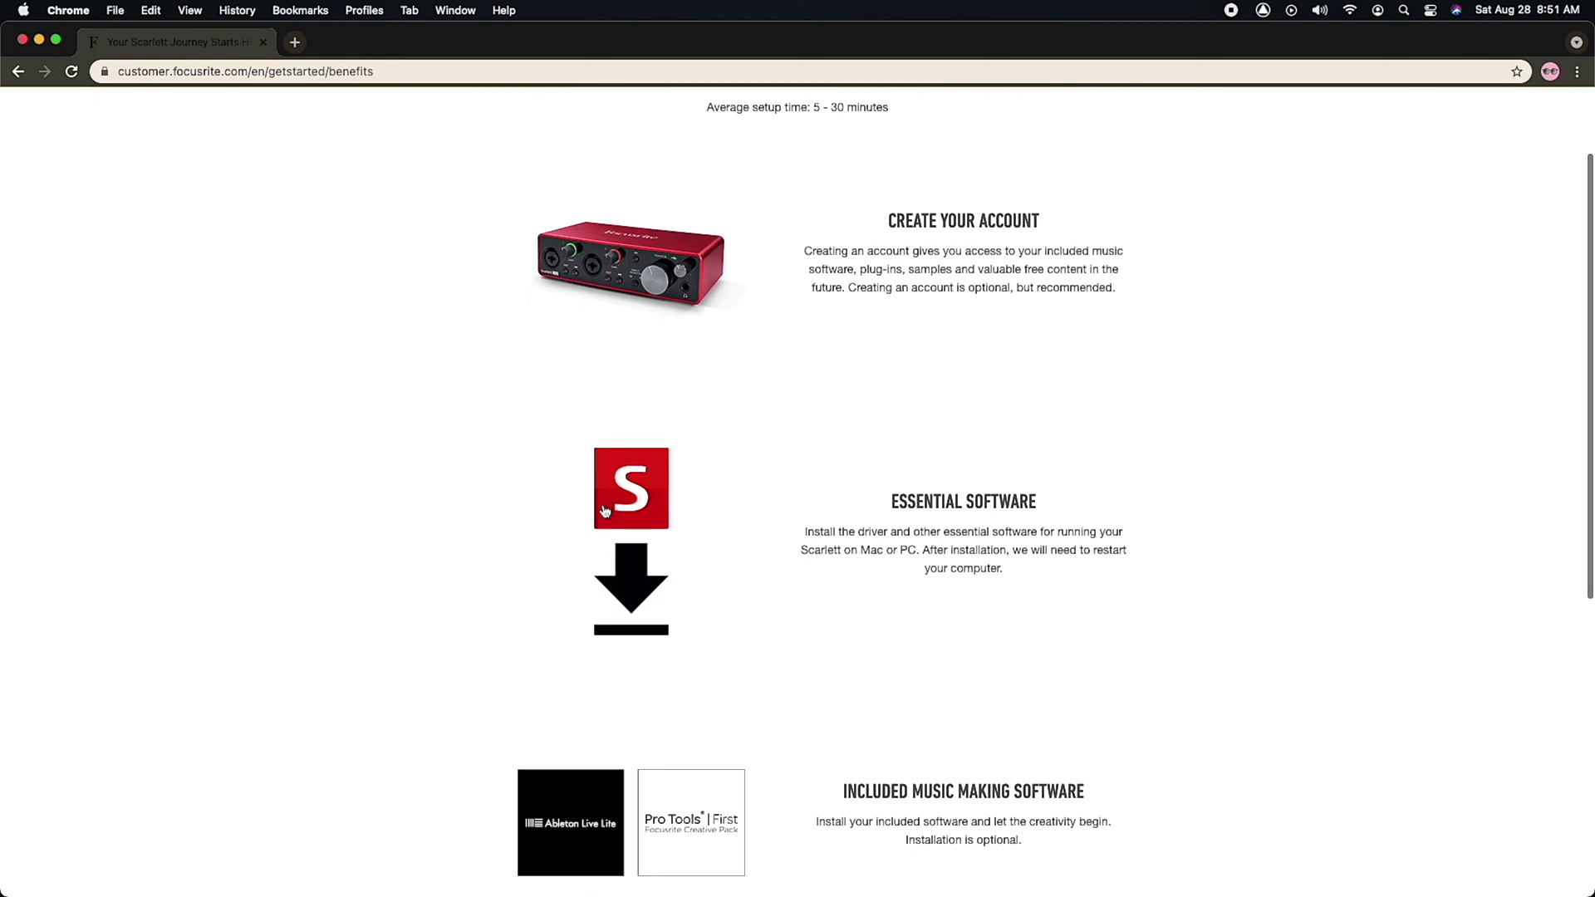
{"action": "scroll", "coordinate": [604, 512], "scroll_direction": "down", "scroll_amount": 2}
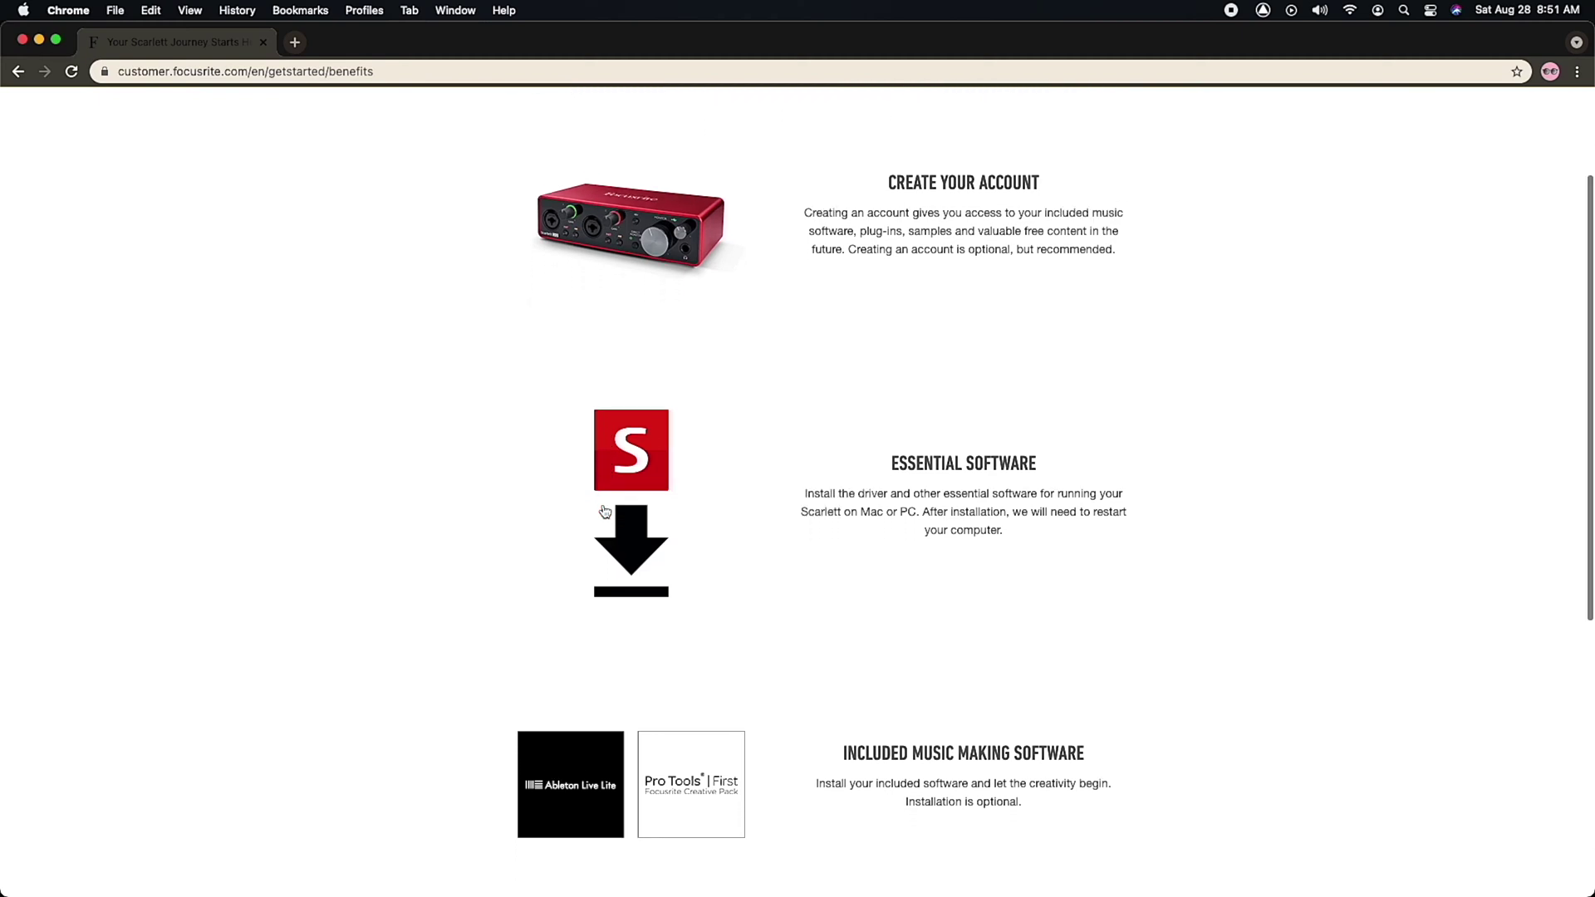
{"action": "scroll", "coordinate": [605, 511], "scroll_direction": "down", "scroll_amount": 1}
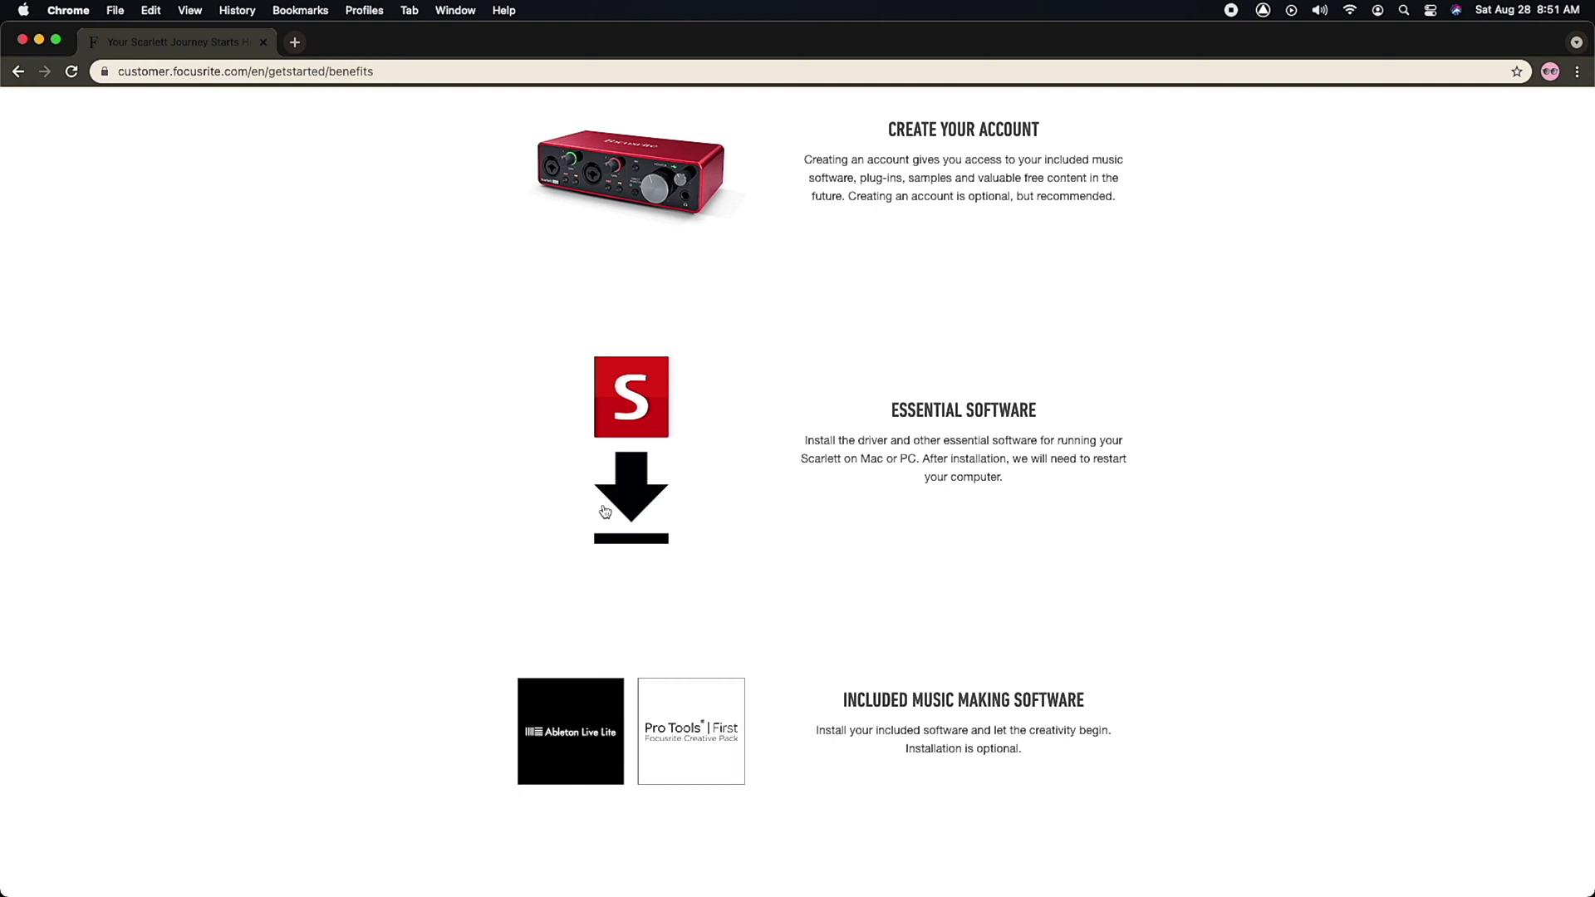
{"action": "scroll", "coordinate": [605, 512], "scroll_direction": "down", "scroll_amount": 1}
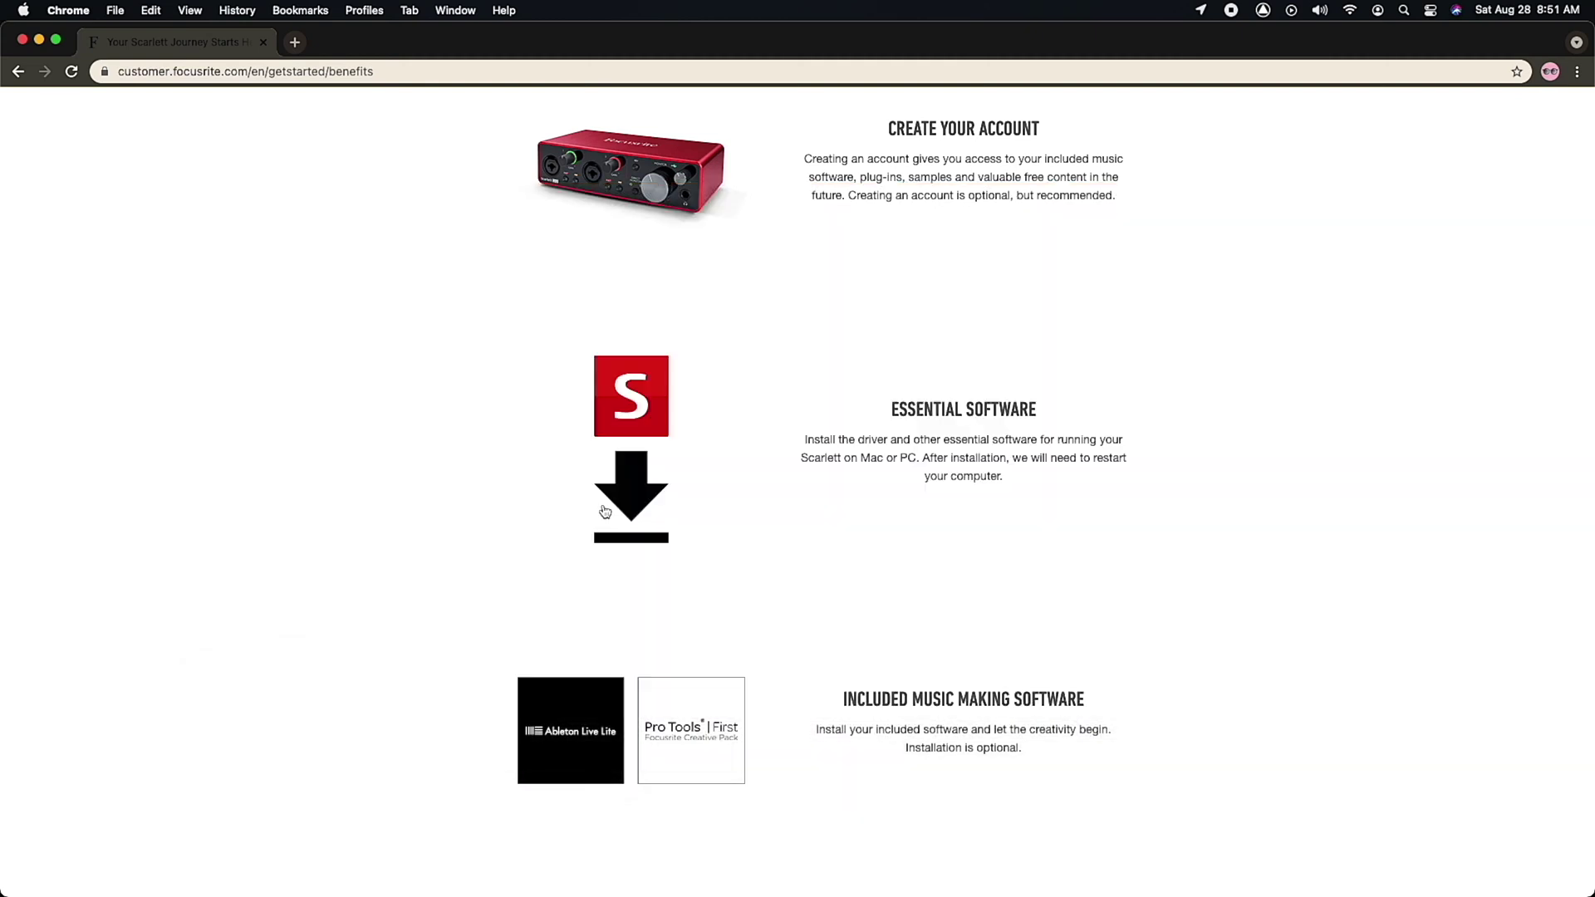
{"action": "scroll", "coordinate": [604, 511], "scroll_direction": "down", "scroll_amount": 5}
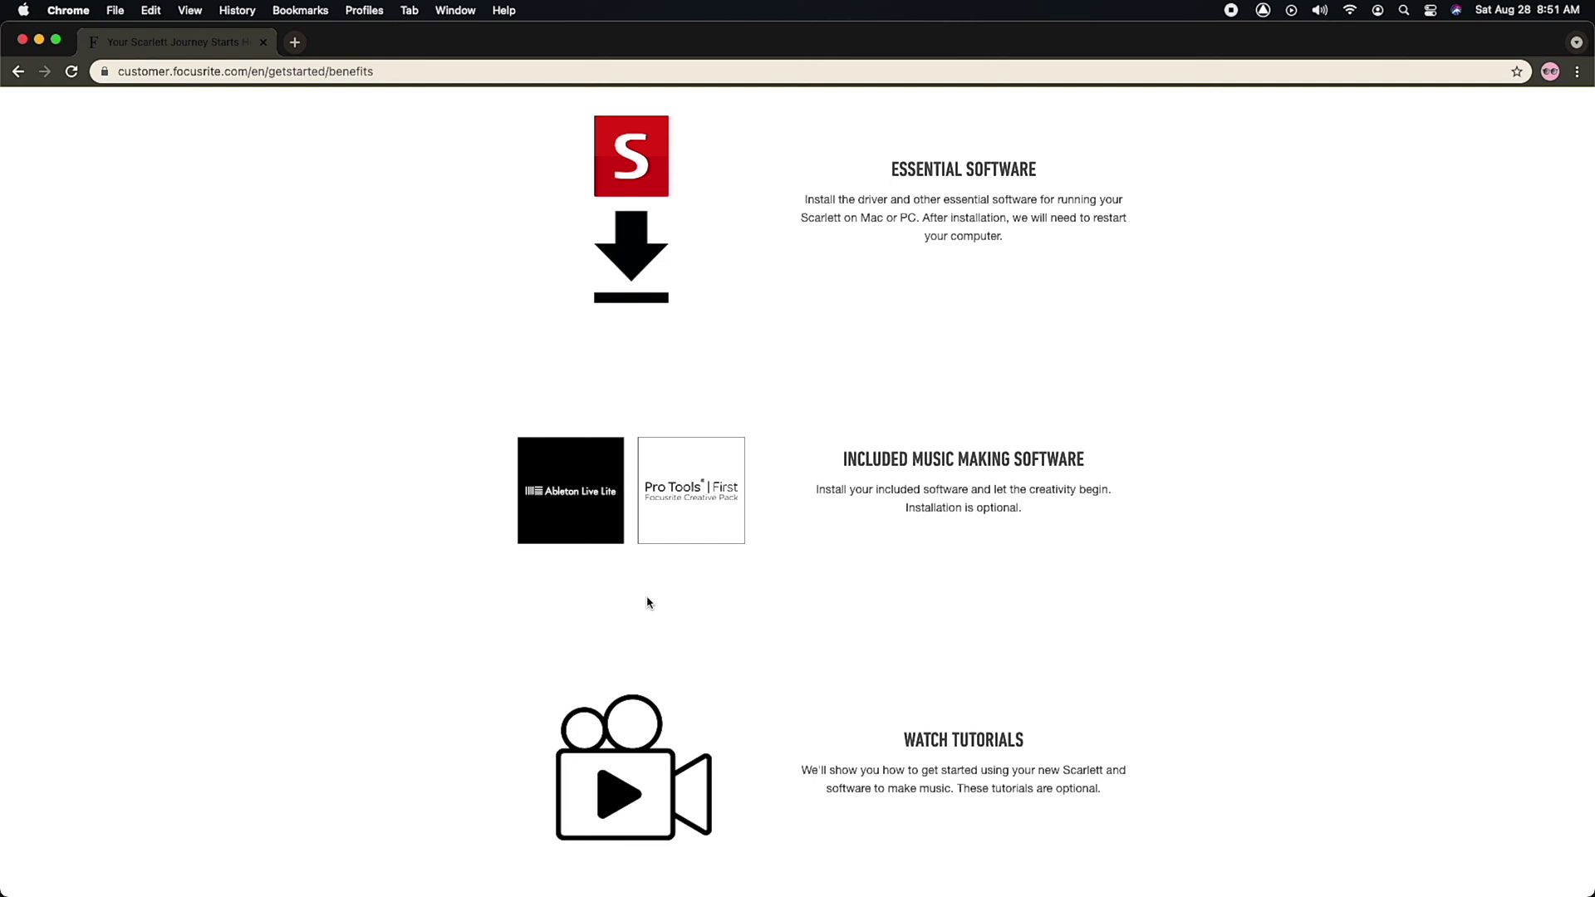
{"action": "scroll", "coordinate": [648, 601], "scroll_direction": "down", "scroll_amount": 3}
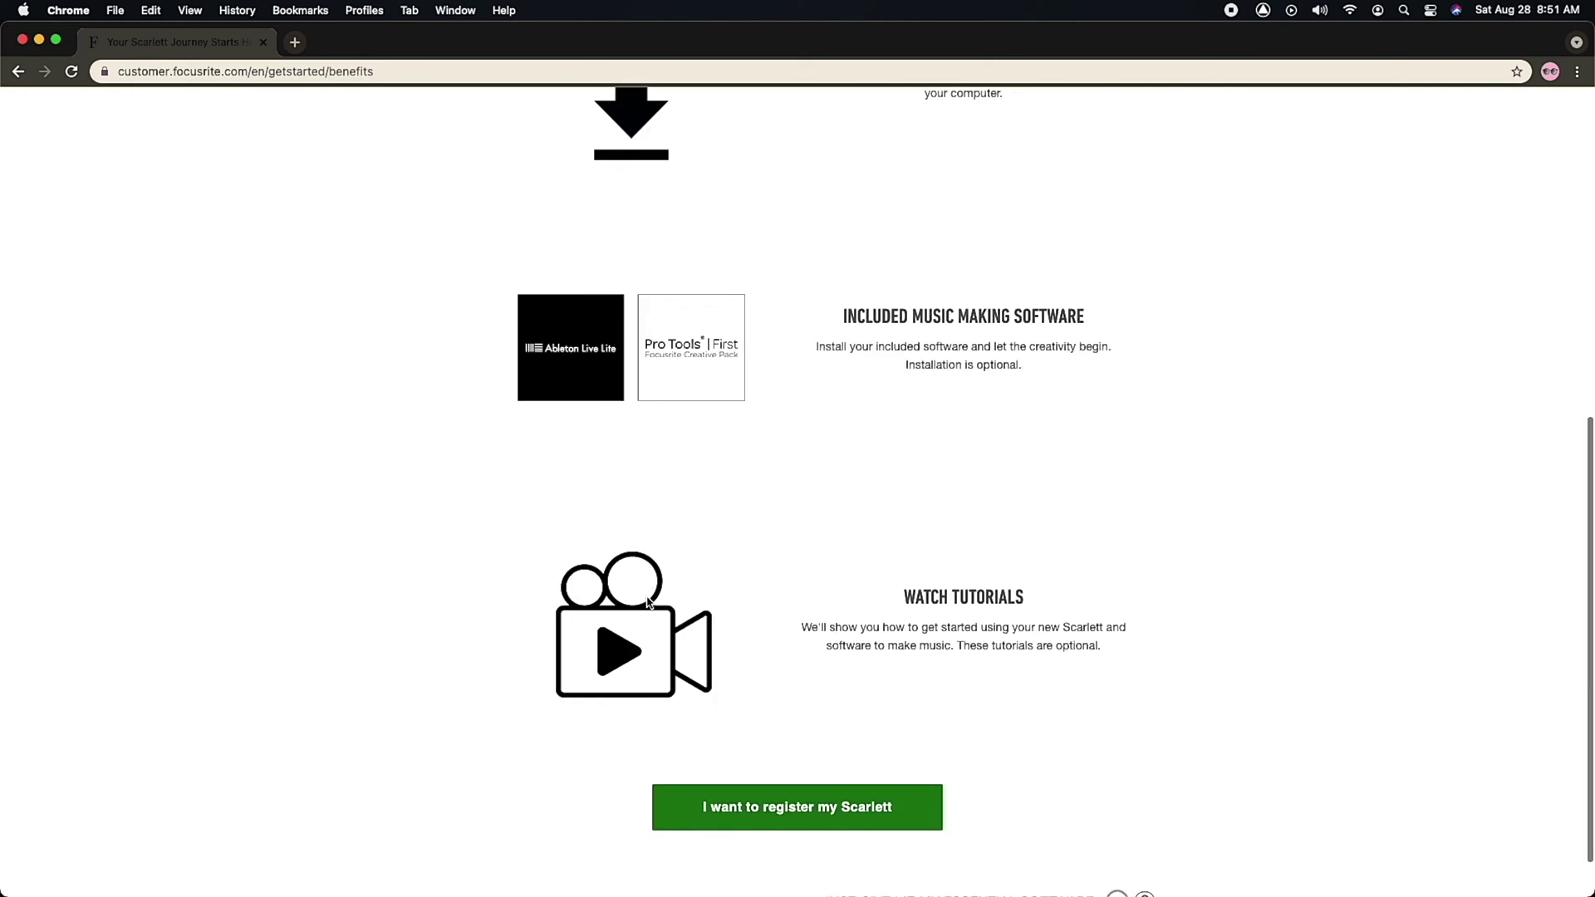
{"action": "left_click", "coordinate": [761, 798]}
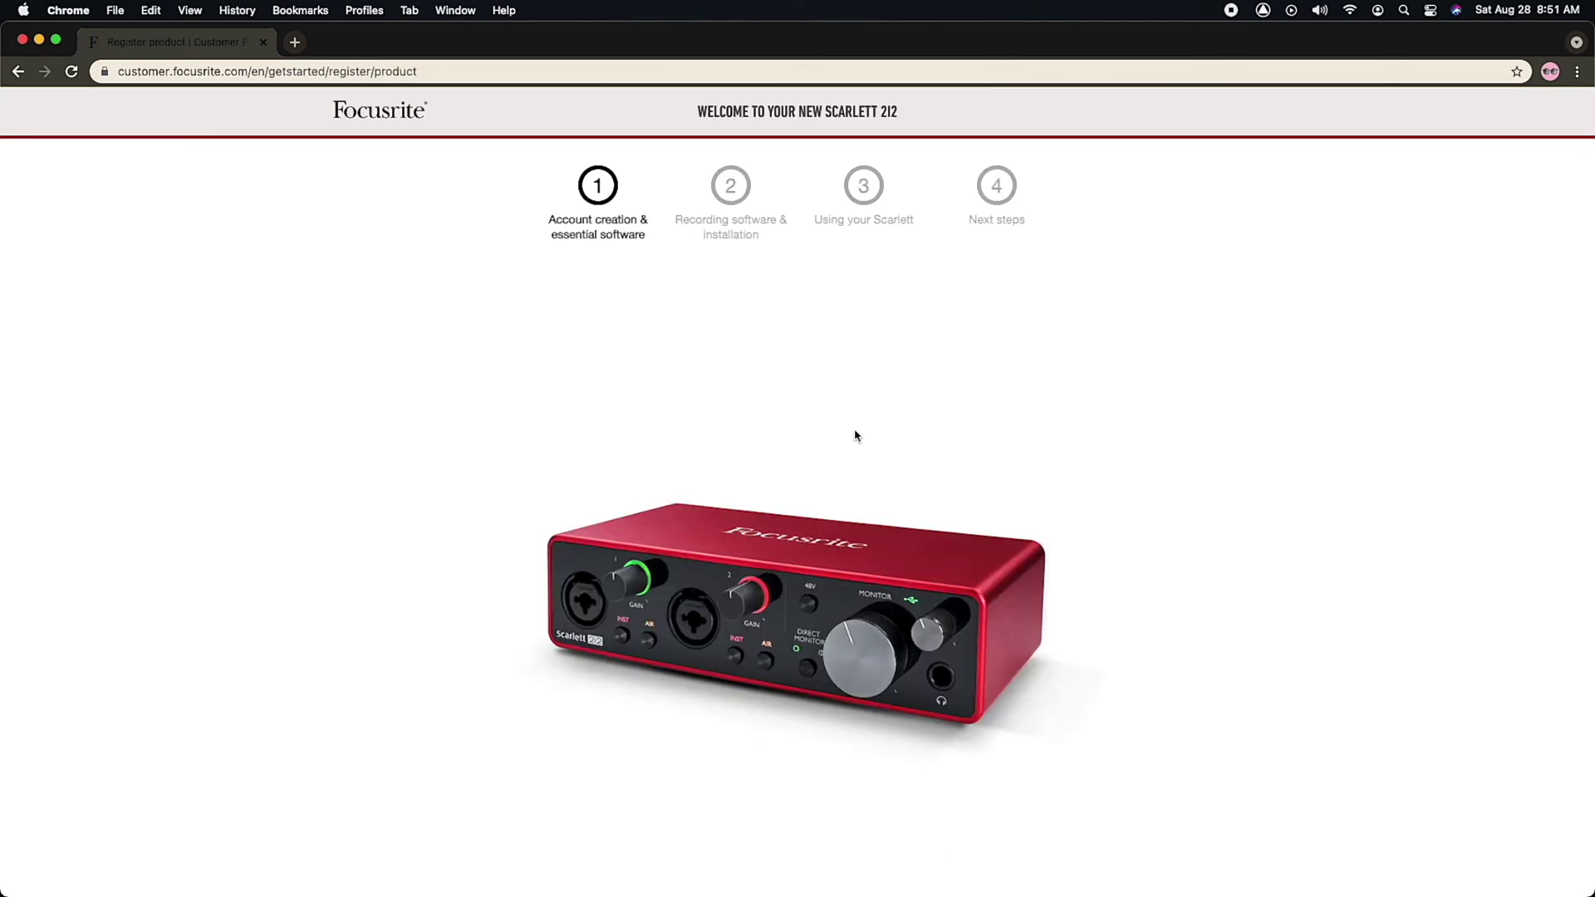
Download Focusrite Control 3.7.2 for Mac, then continue the journey to the welcome-back page.
{"action": "scroll", "coordinate": [857, 435], "scroll_direction": "down", "scroll_amount": 3}
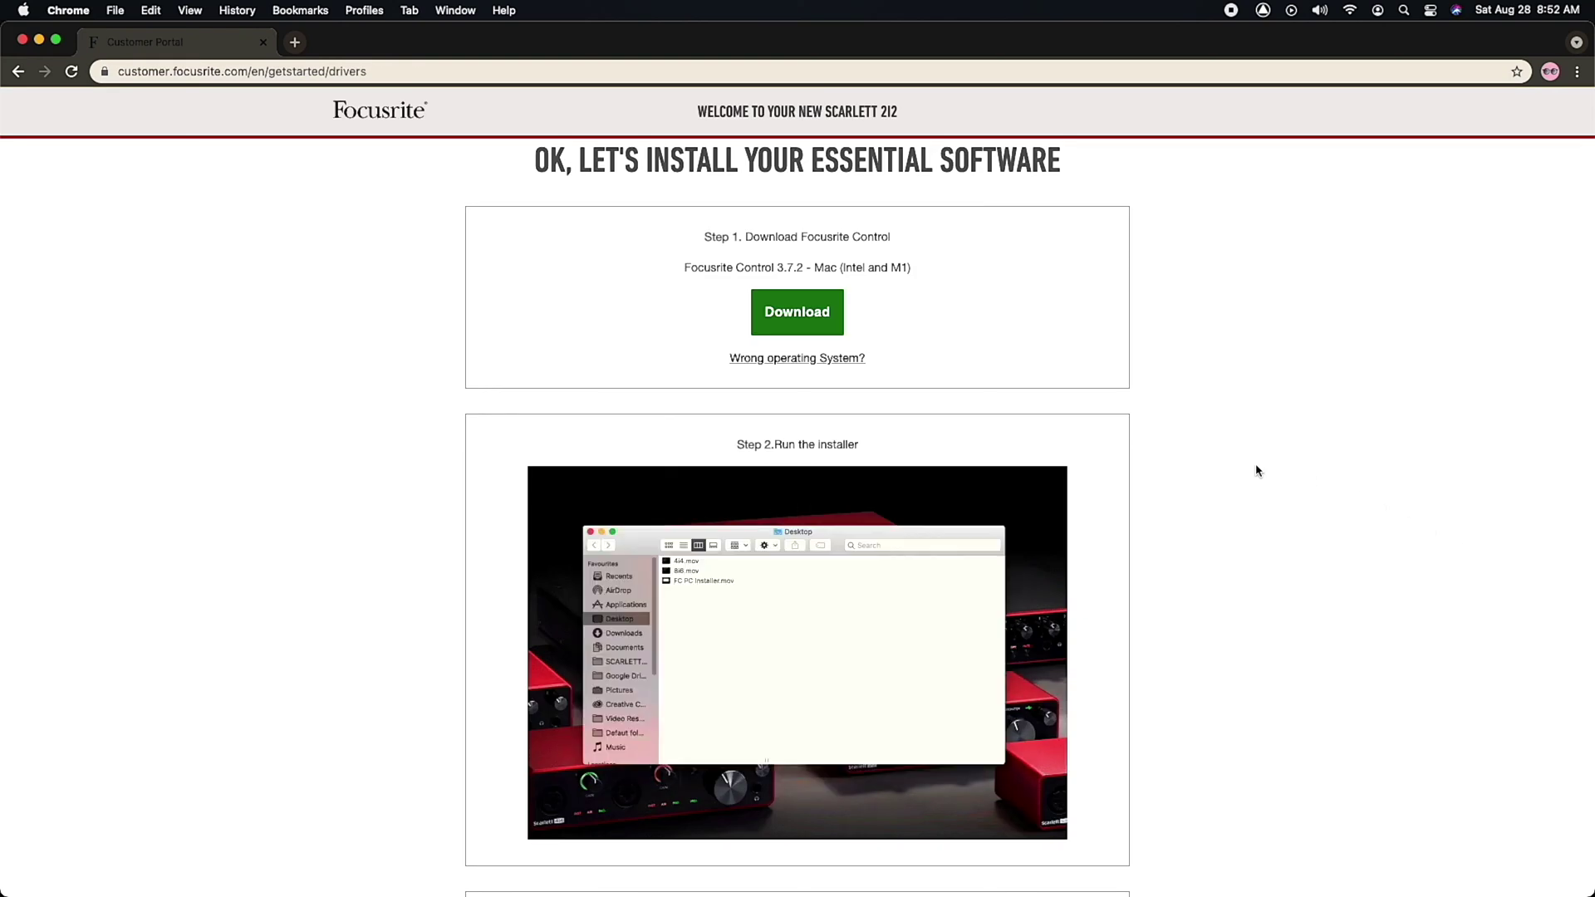
{"action": "left_click", "coordinate": [826, 323]}
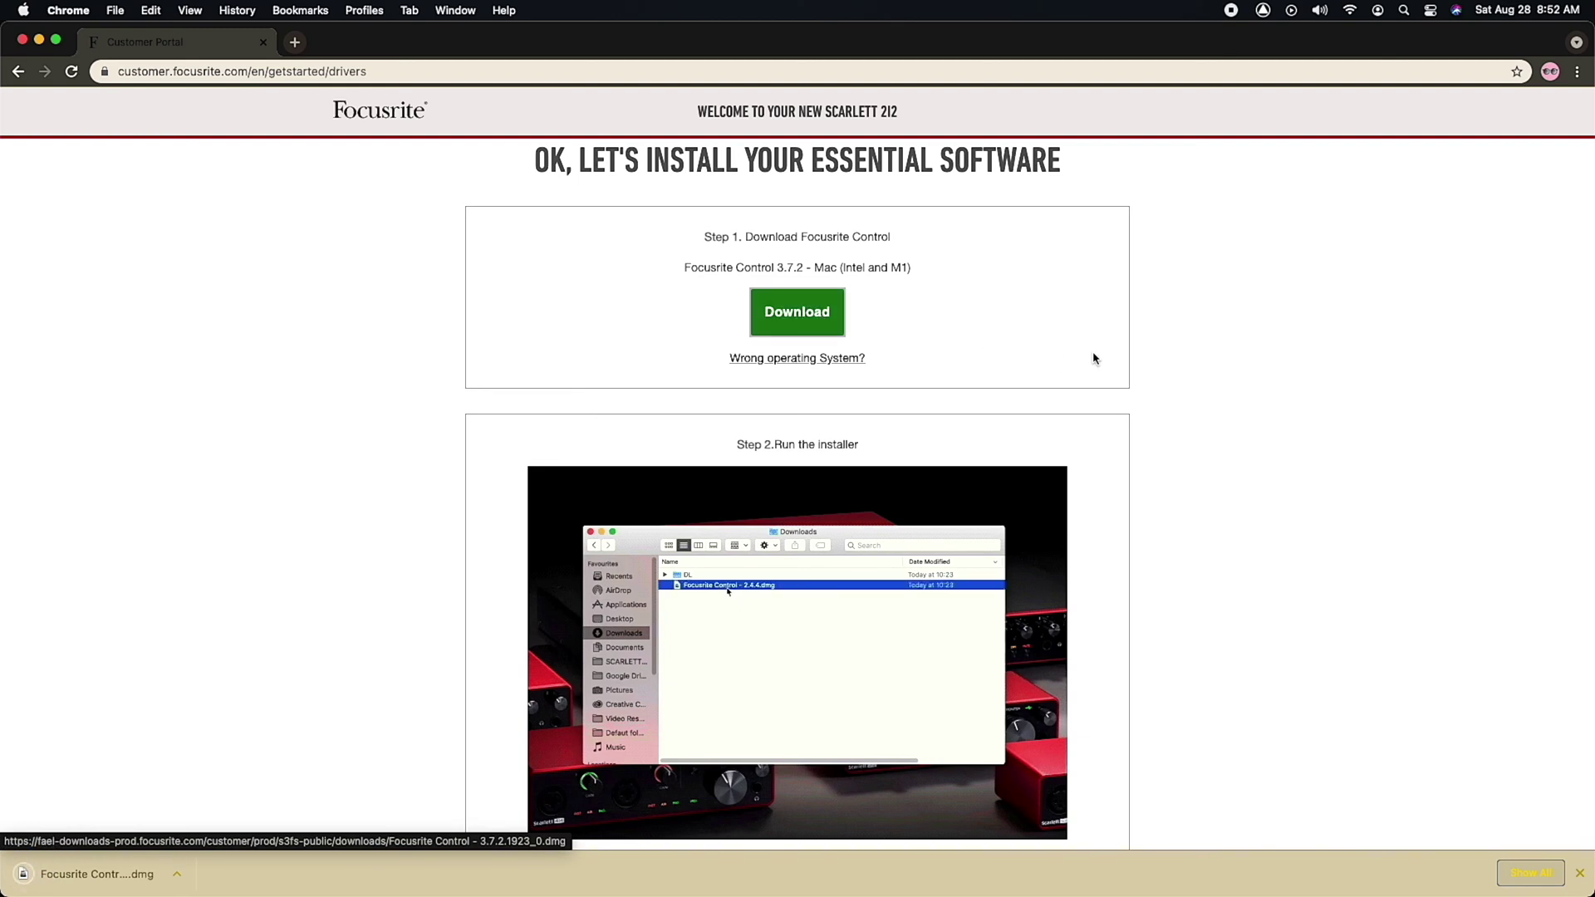
{"action": "scroll", "coordinate": [1129, 347], "scroll_direction": "down", "scroll_amount": 5}
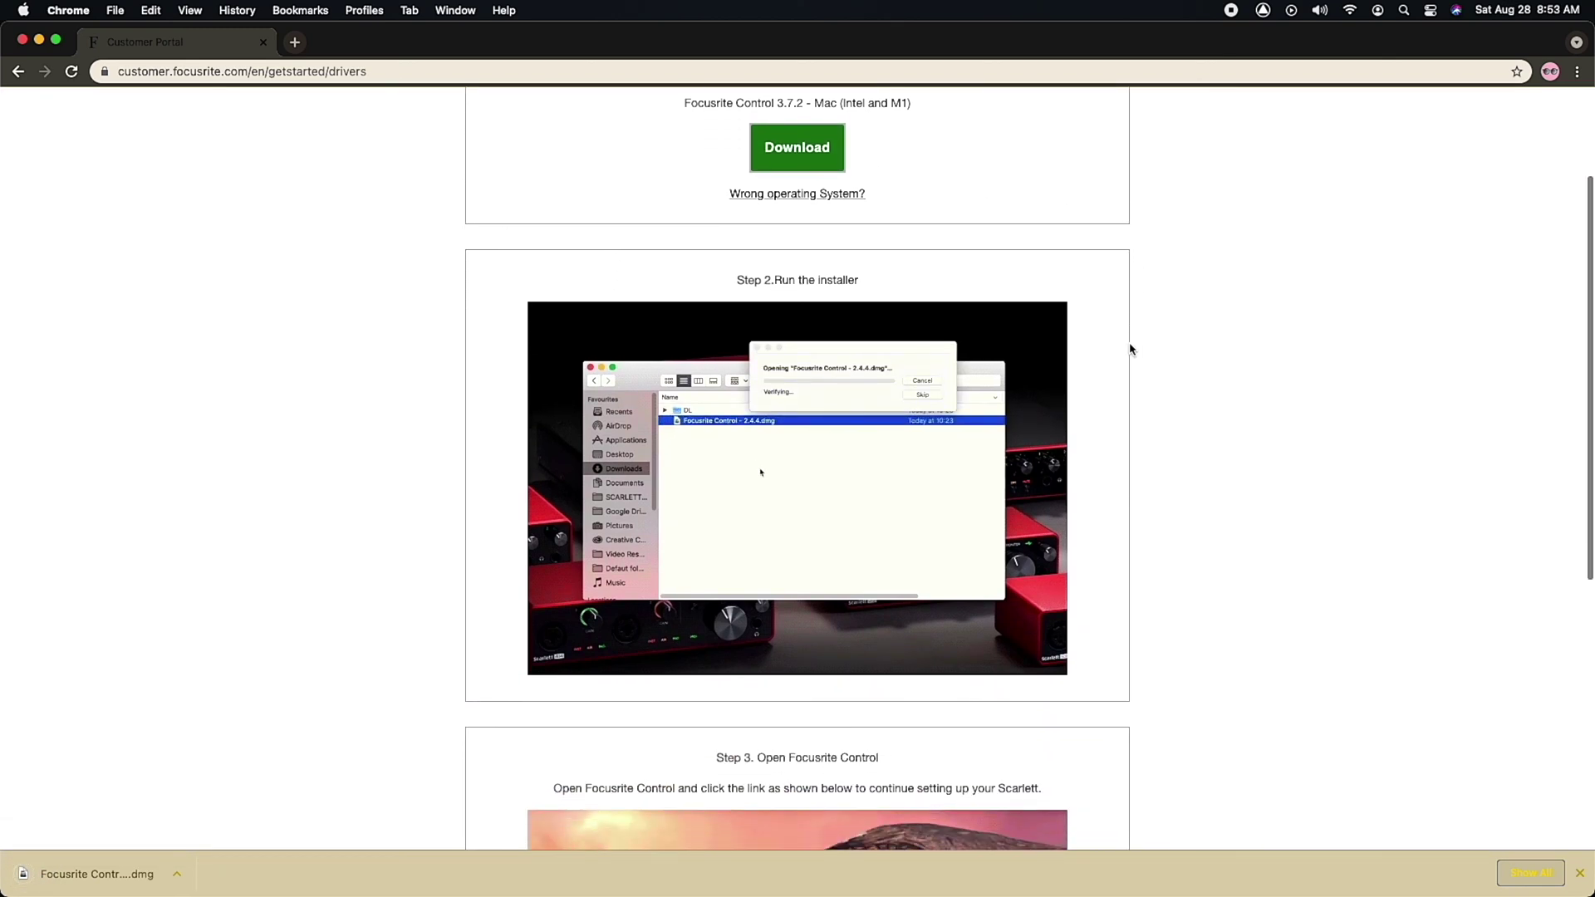
{"action": "scroll", "coordinate": [1129, 349], "scroll_direction": "down", "scroll_amount": 10}
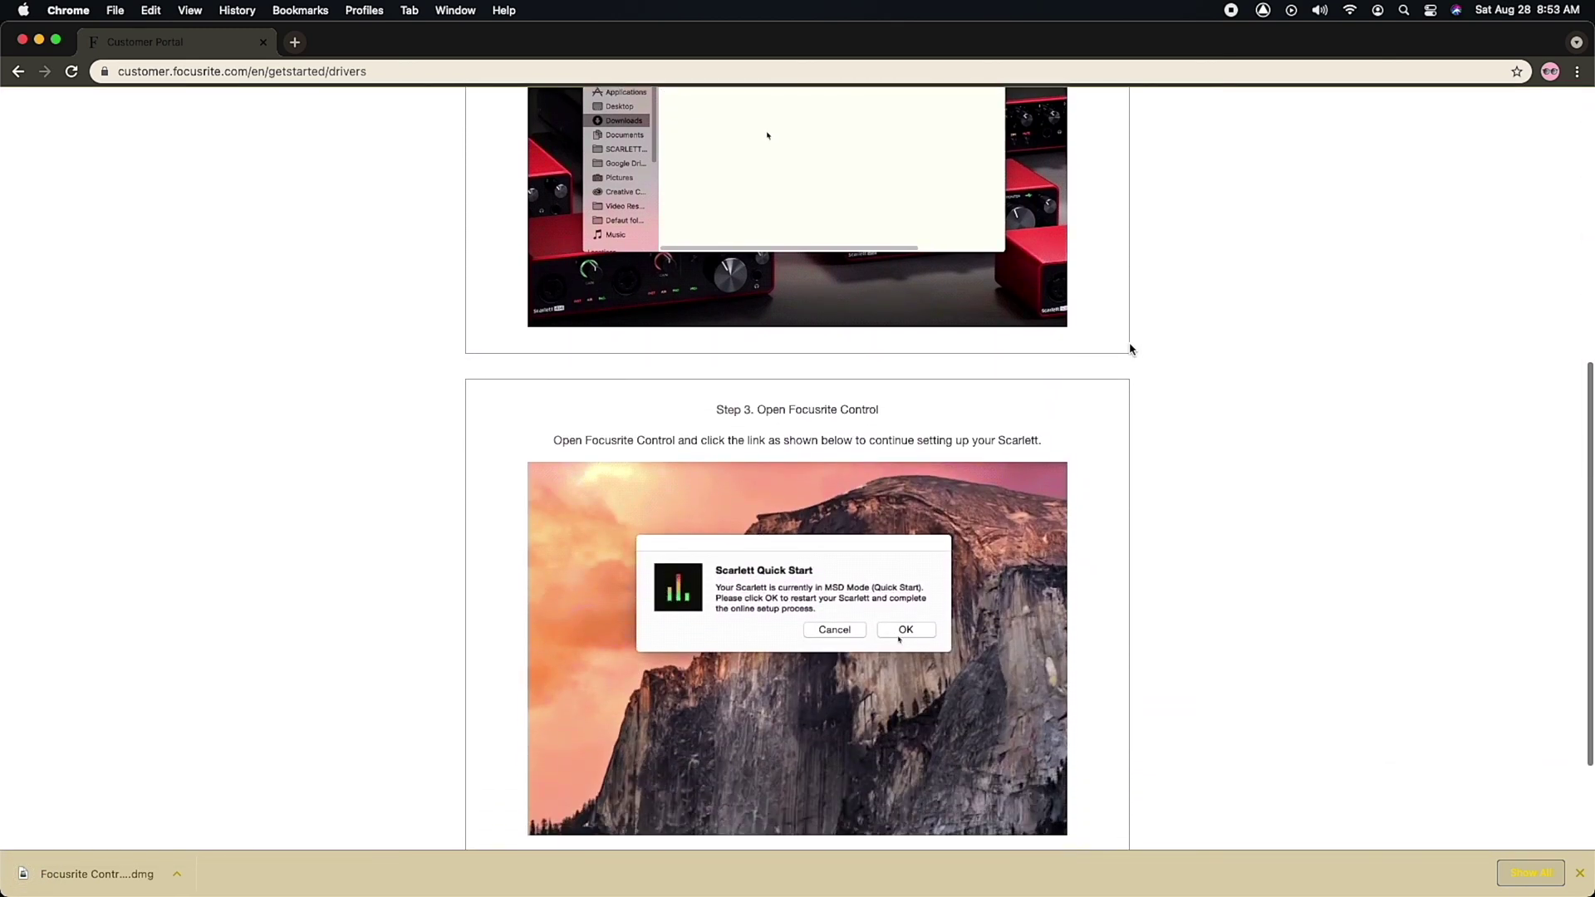
{"action": "scroll", "coordinate": [1129, 349], "scroll_direction": "down", "scroll_amount": 4}
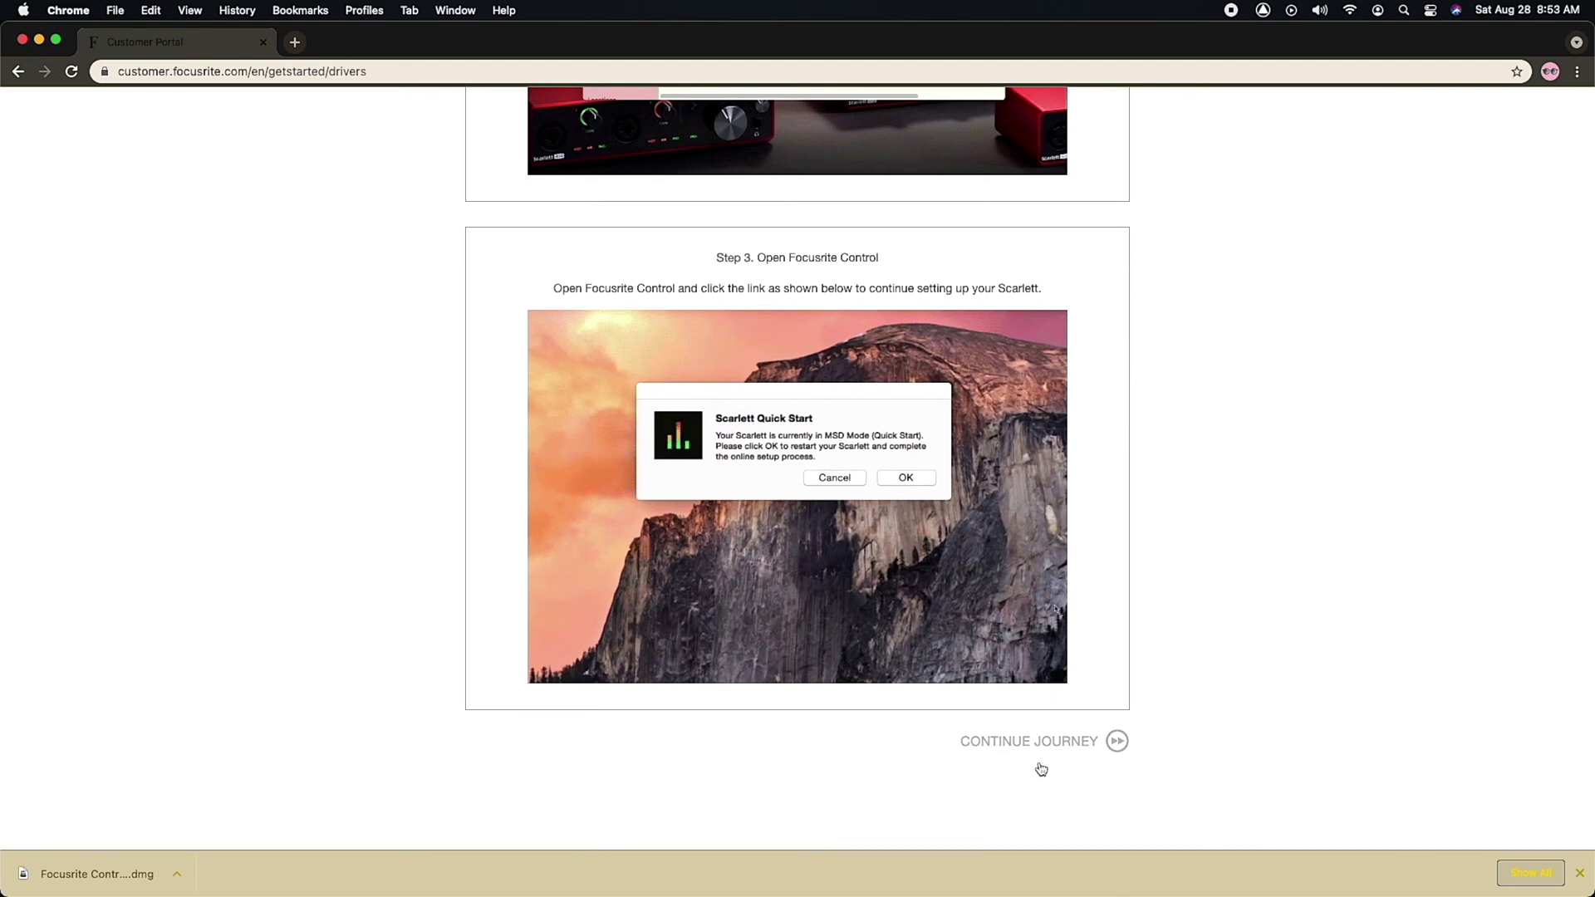
{"action": "left_click", "coordinate": [1042, 764]}
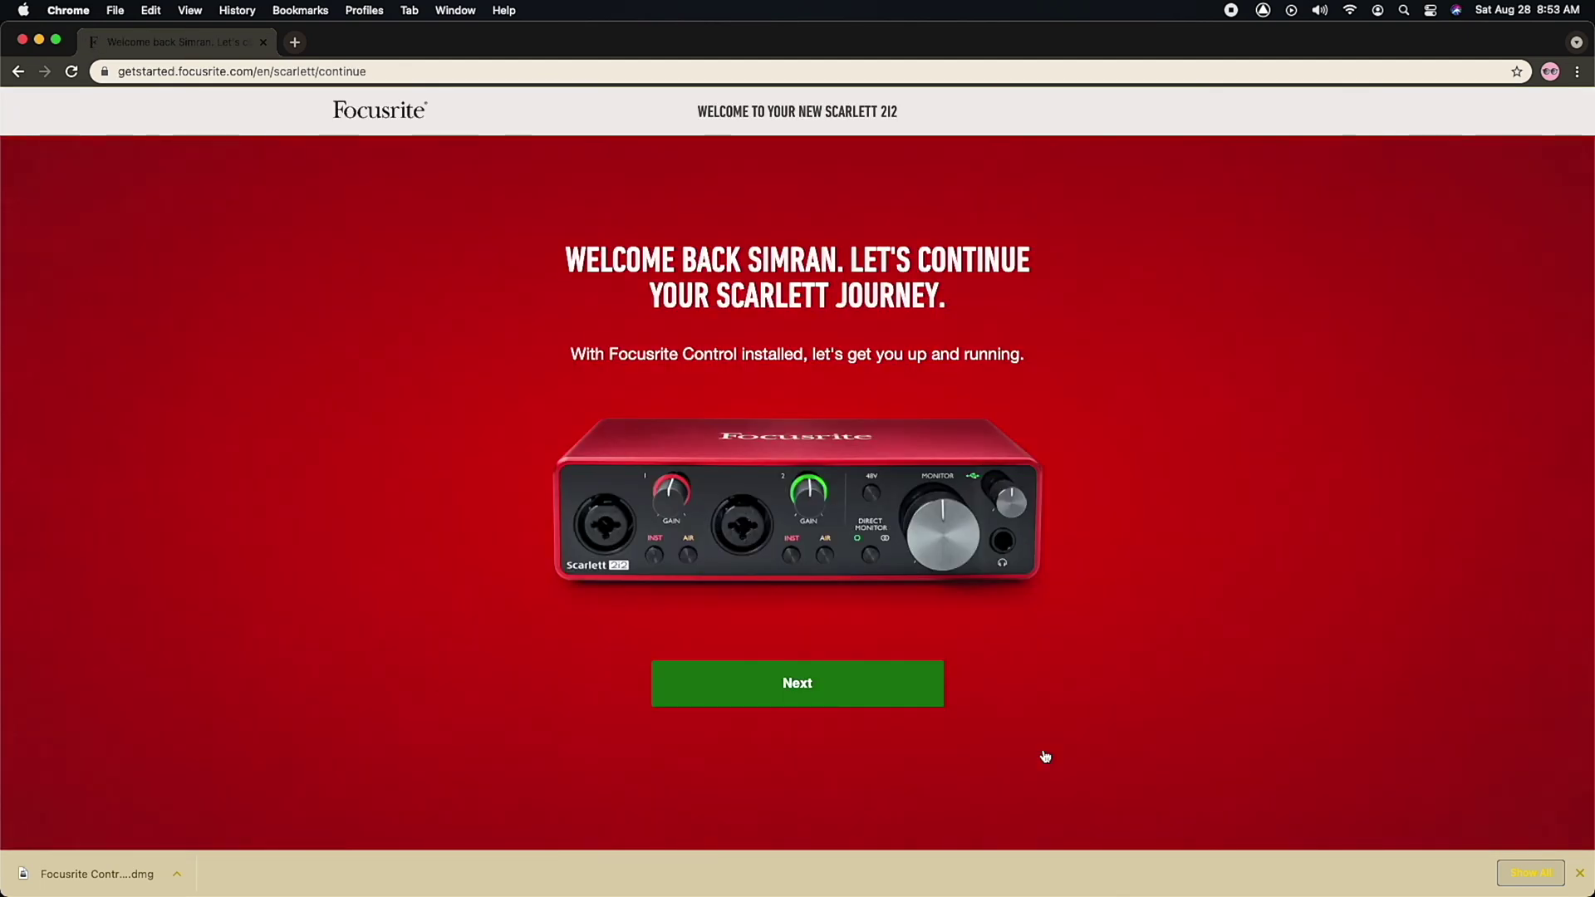
Go past the audio settings video and choose listening with speakers and headphones.
{"action": "left_click", "coordinate": [904, 701]}
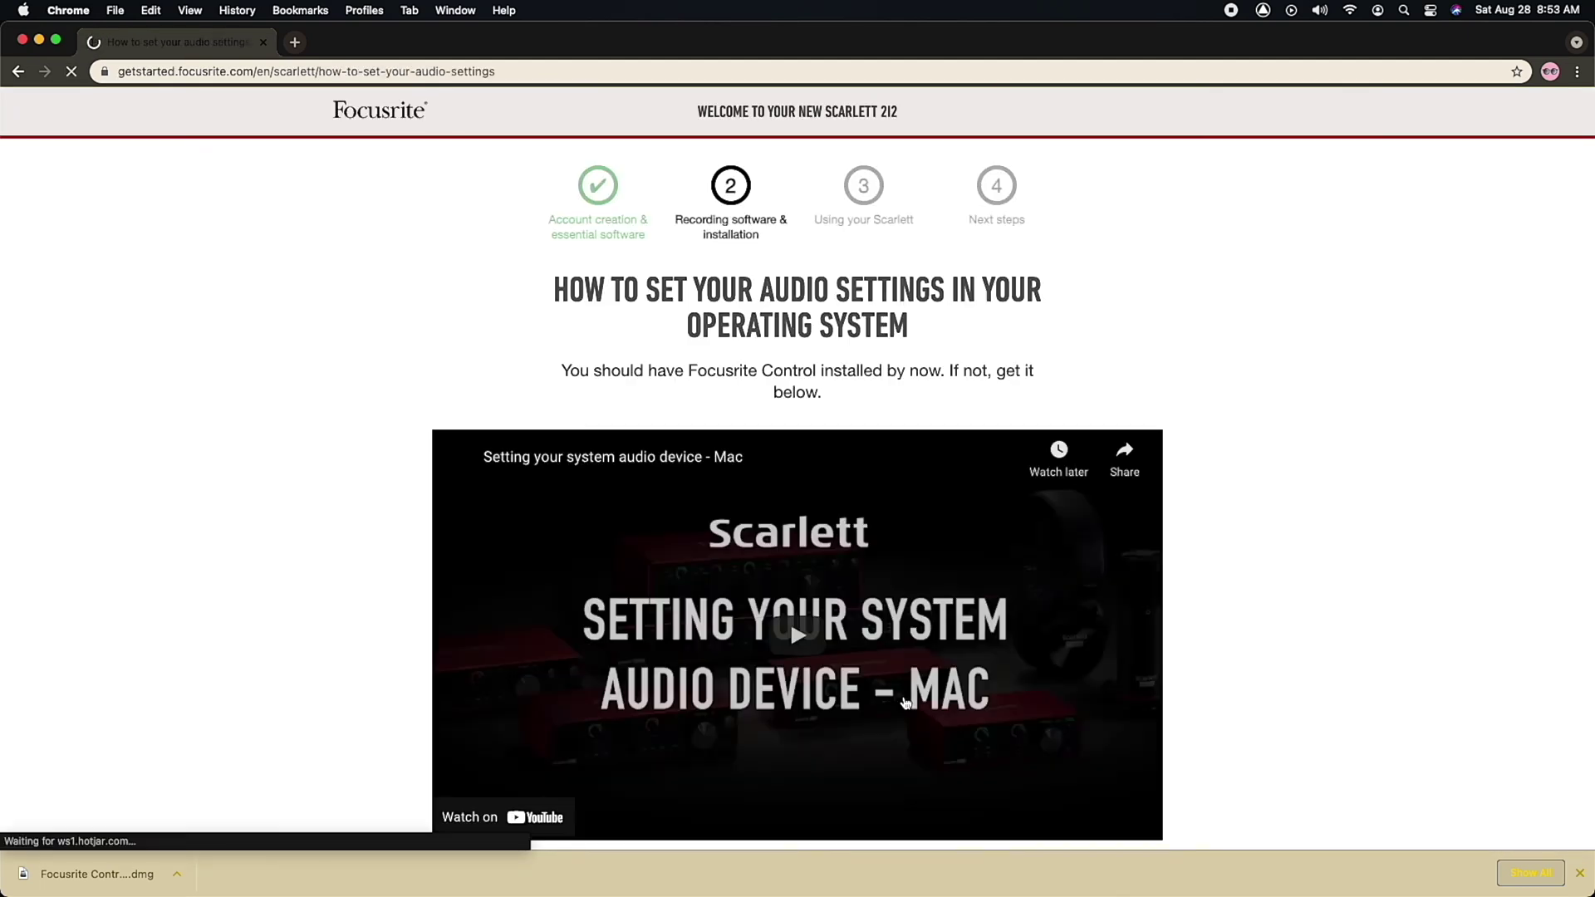
{"action": "scroll", "coordinate": [1107, 579], "scroll_direction": "down", "scroll_amount": 5}
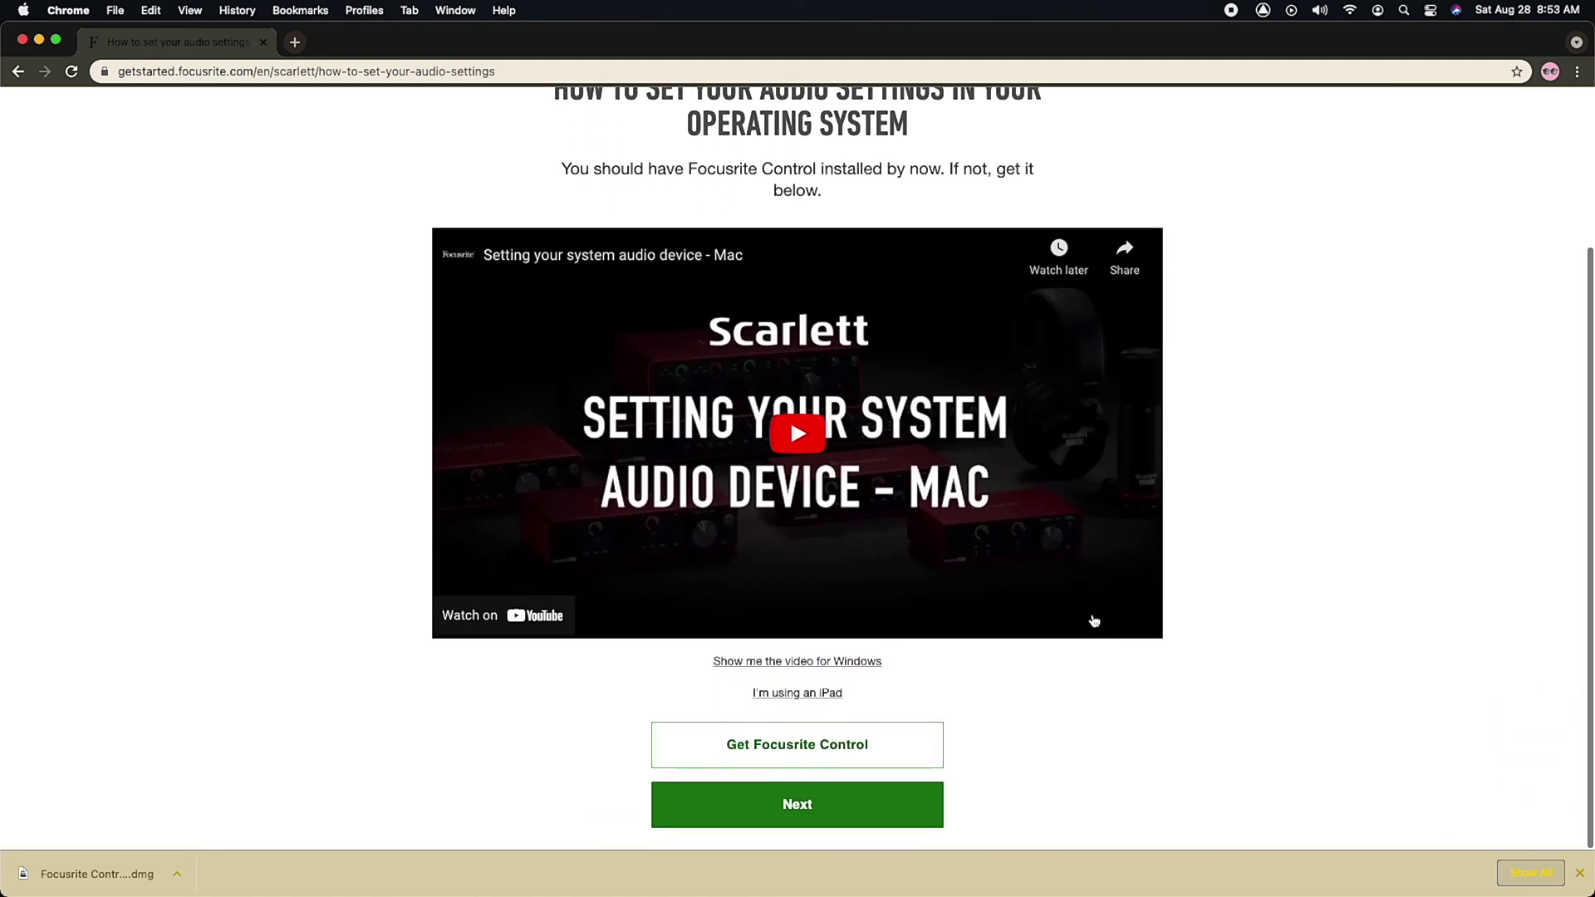
{"action": "left_click", "coordinate": [929, 817]}
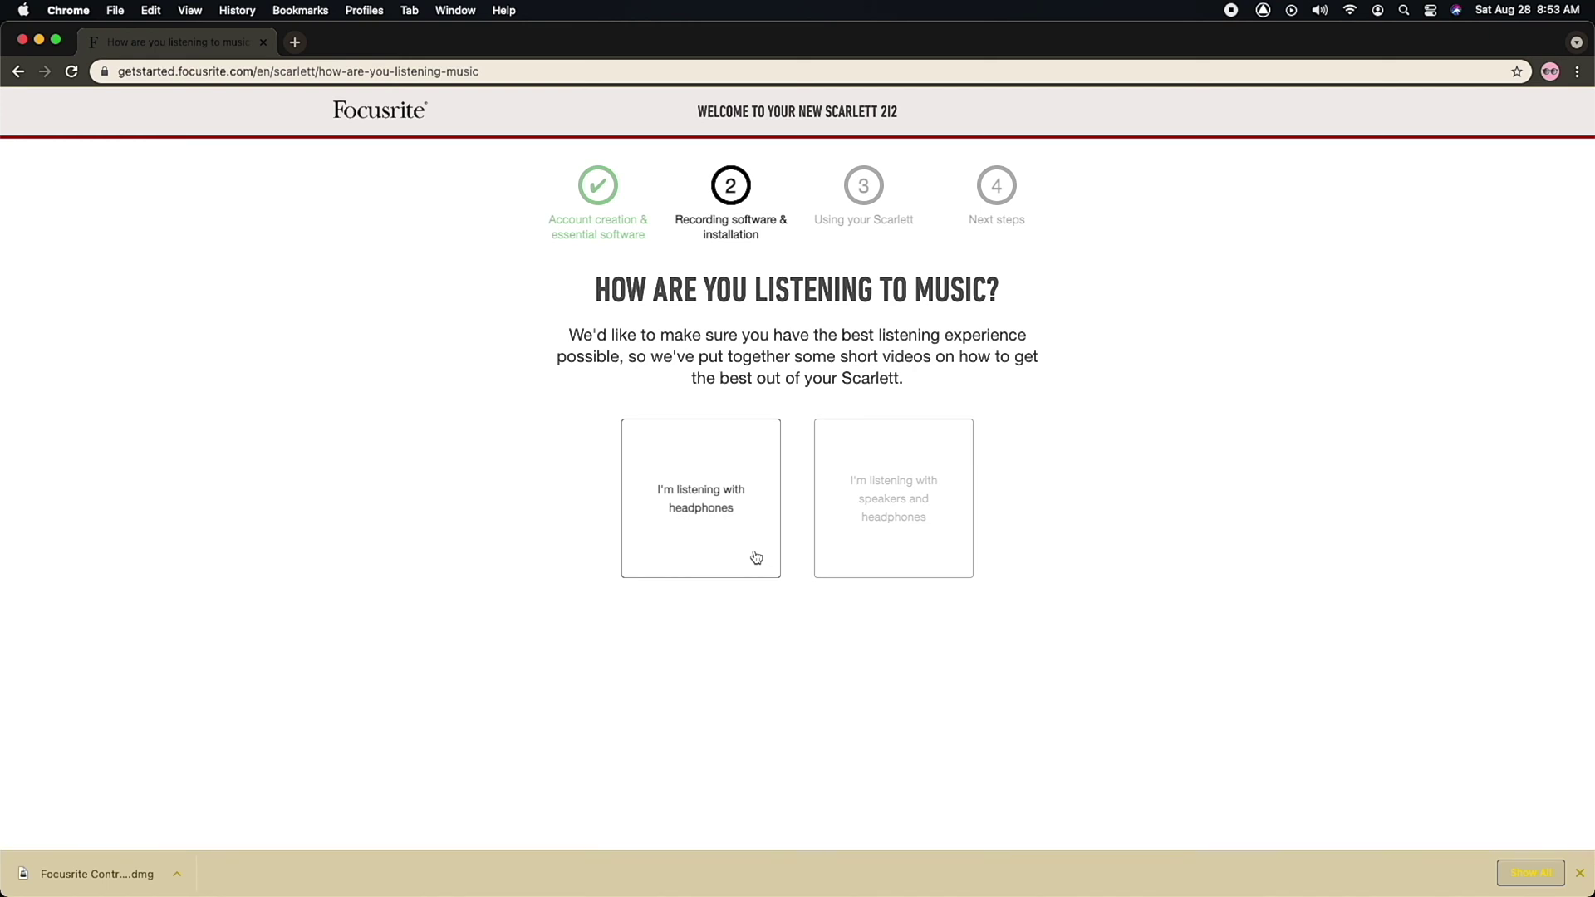
{"action": "left_click", "coordinate": [873, 536]}
{"action": "left_click", "coordinate": [850, 599]}
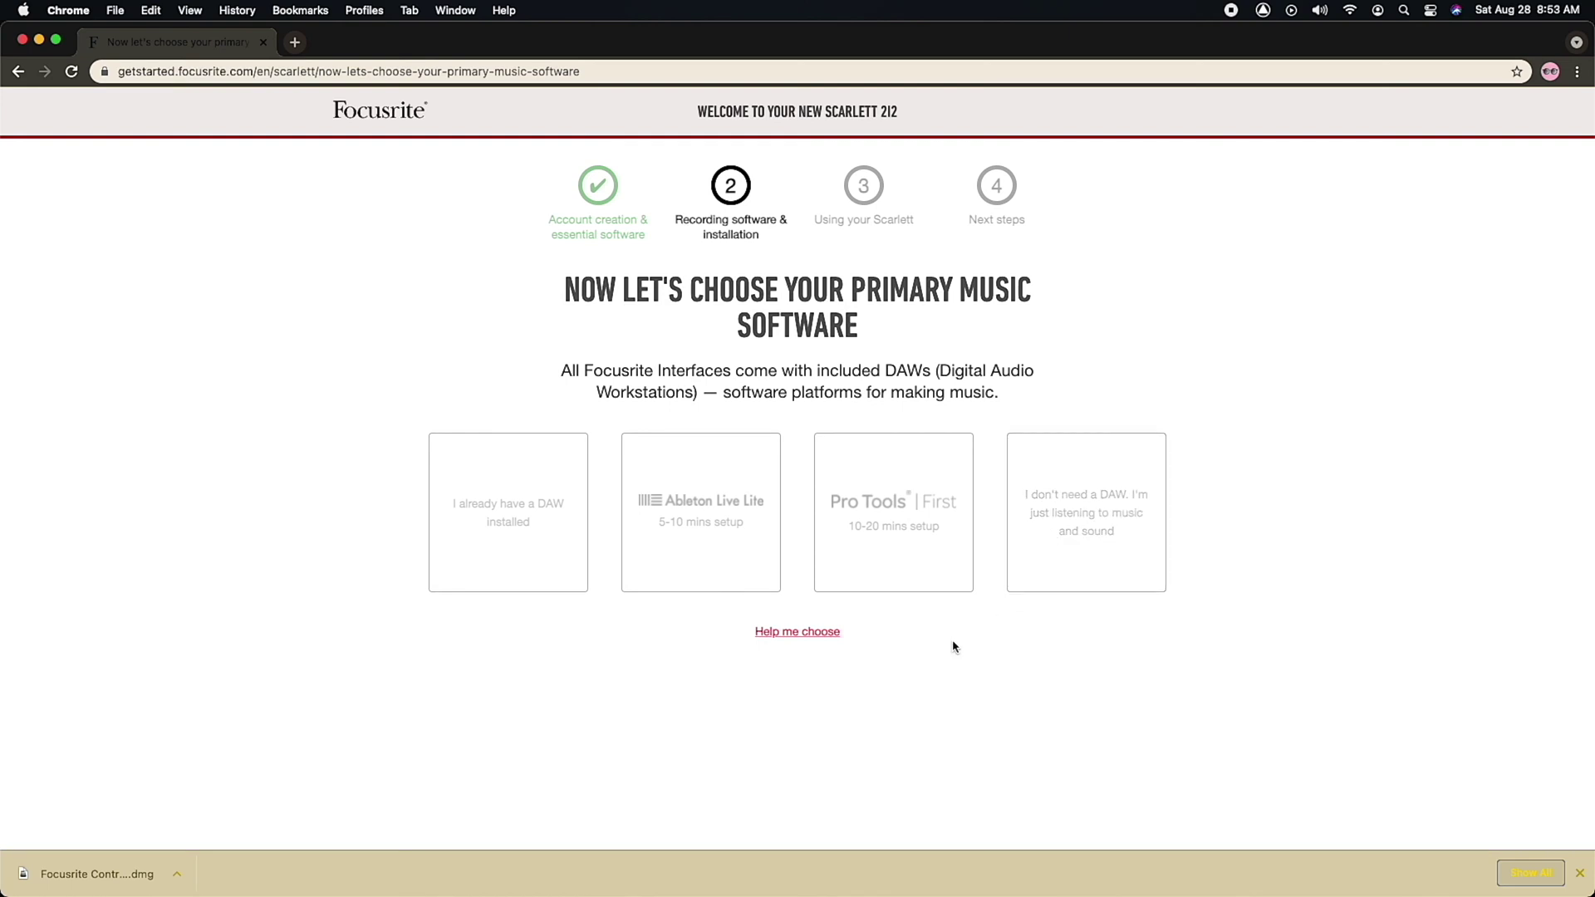
Answer 'I already have a DAW installed' and 'No thanks' to DAW setup help.
{"action": "left_click", "coordinate": [573, 559]}
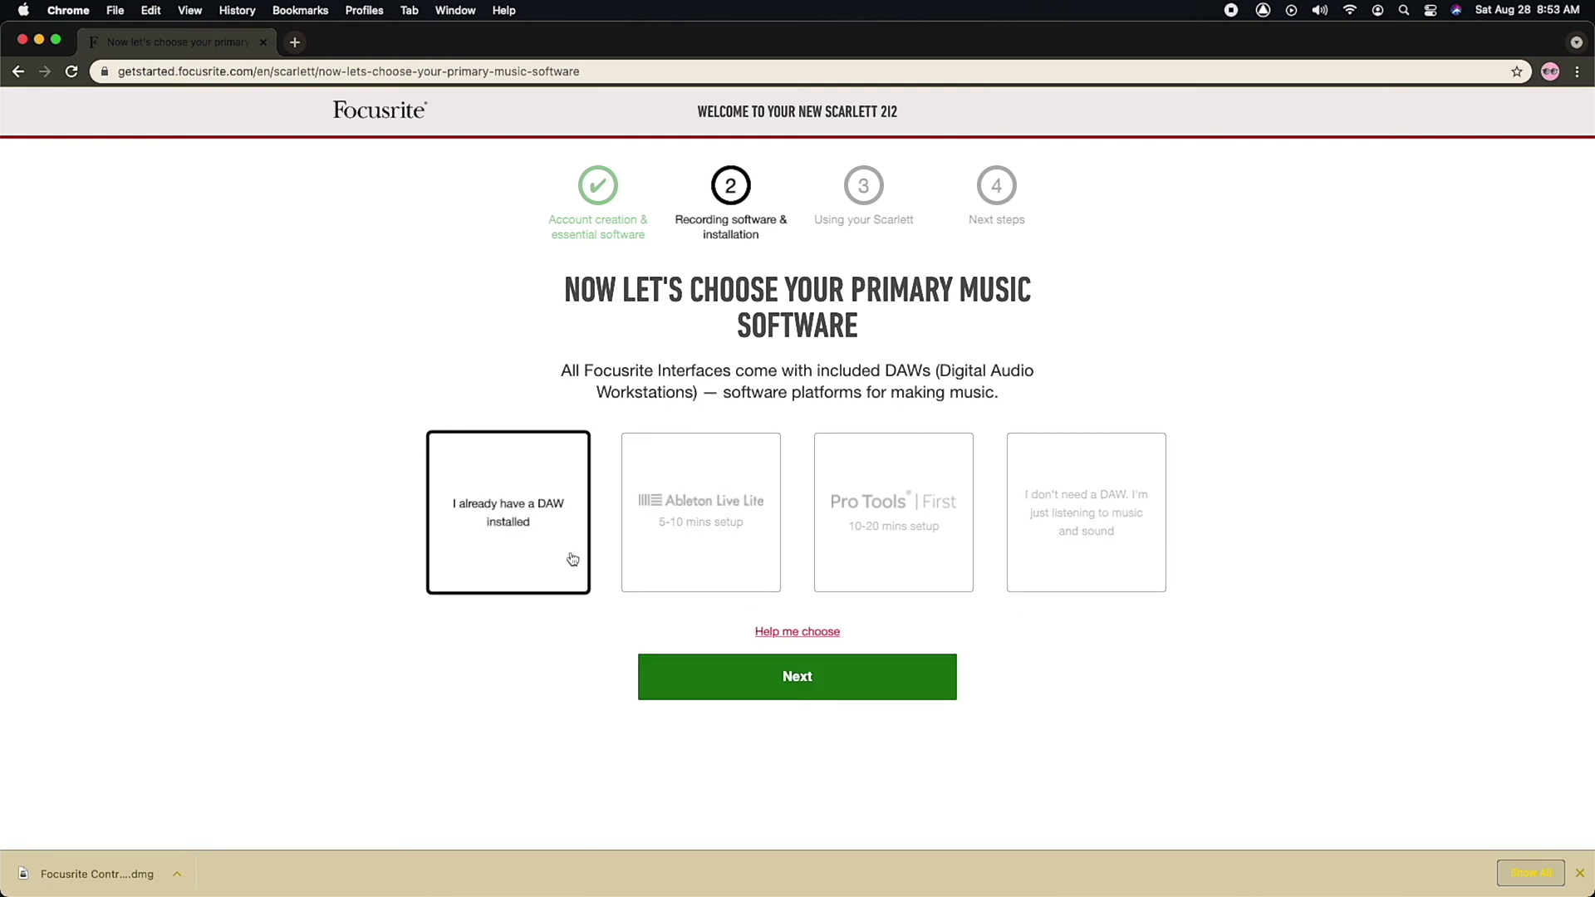
{"action": "left_click", "coordinate": [826, 691]}
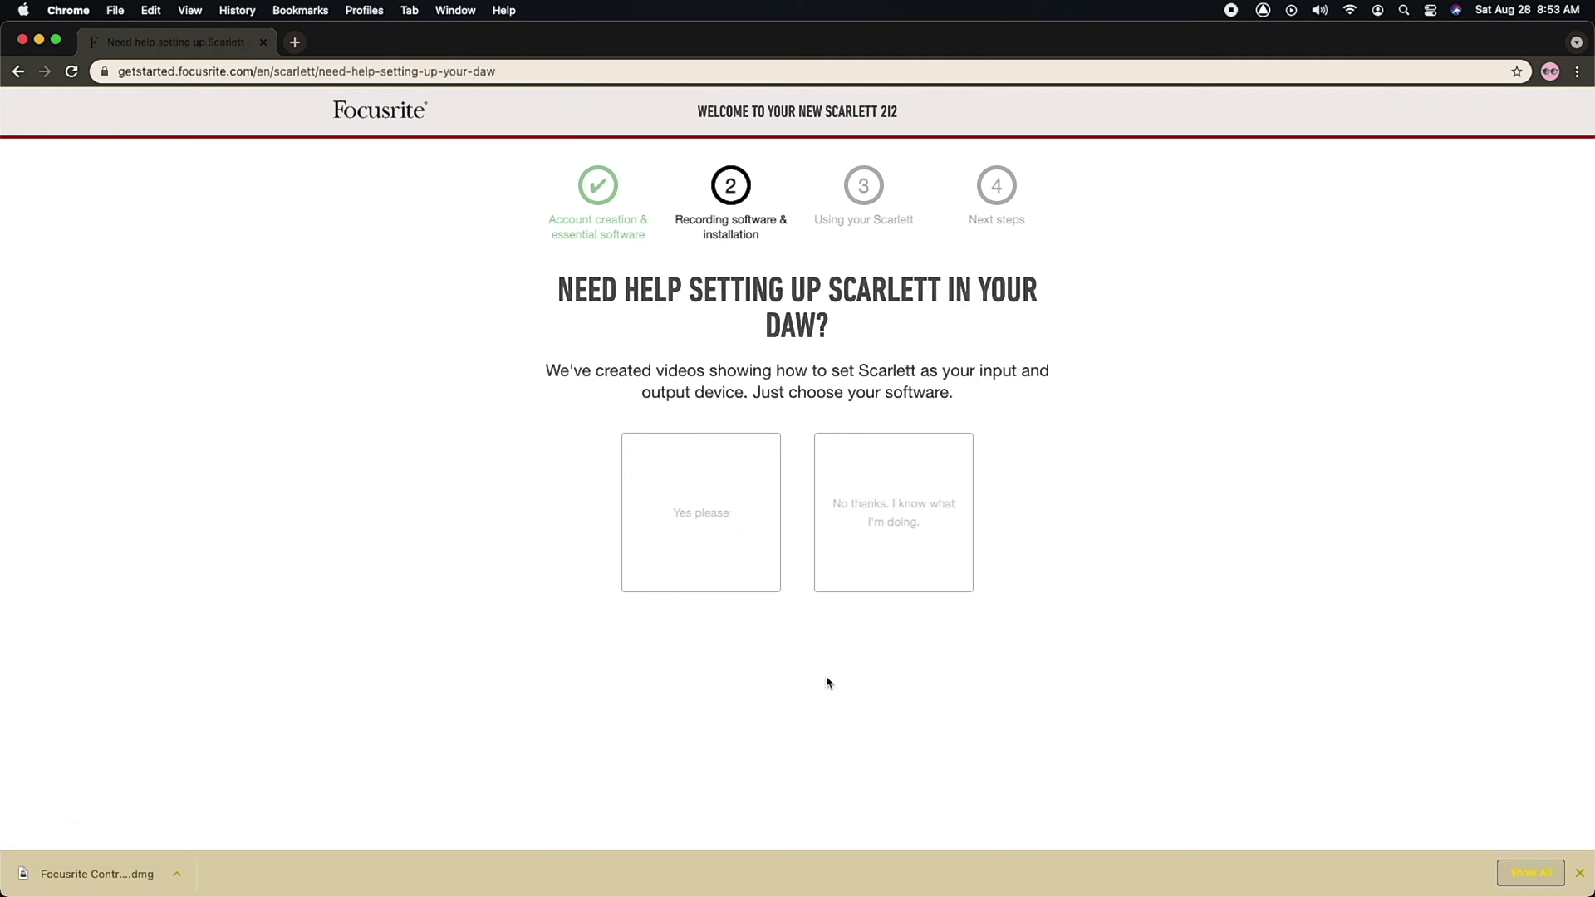
{"action": "left_click", "coordinate": [856, 578]}
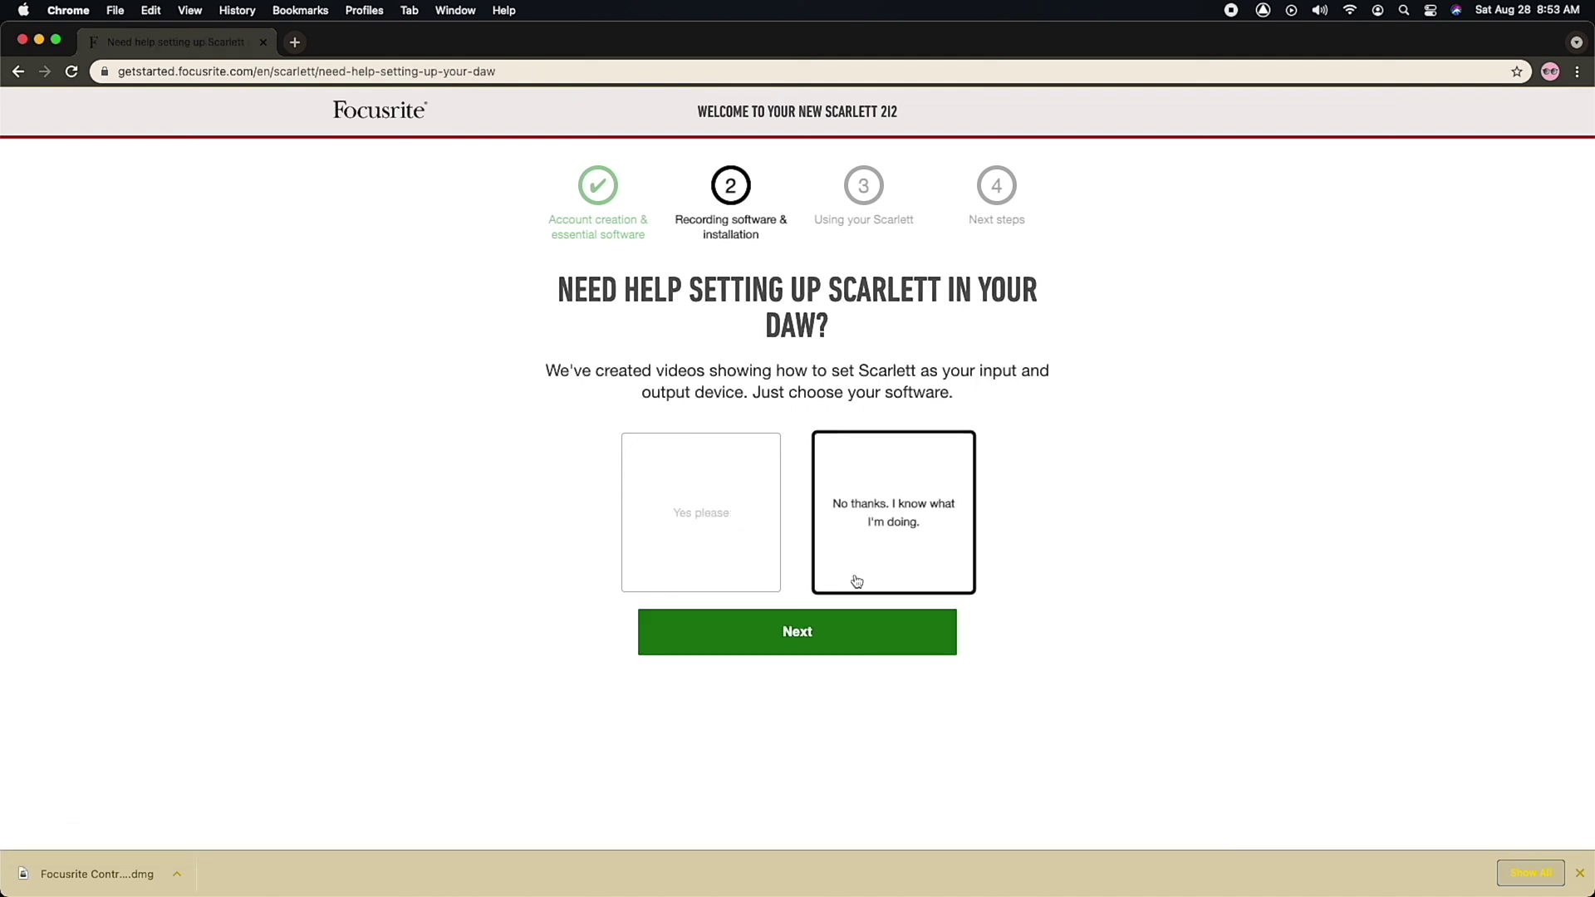
{"action": "left_click", "coordinate": [854, 632]}
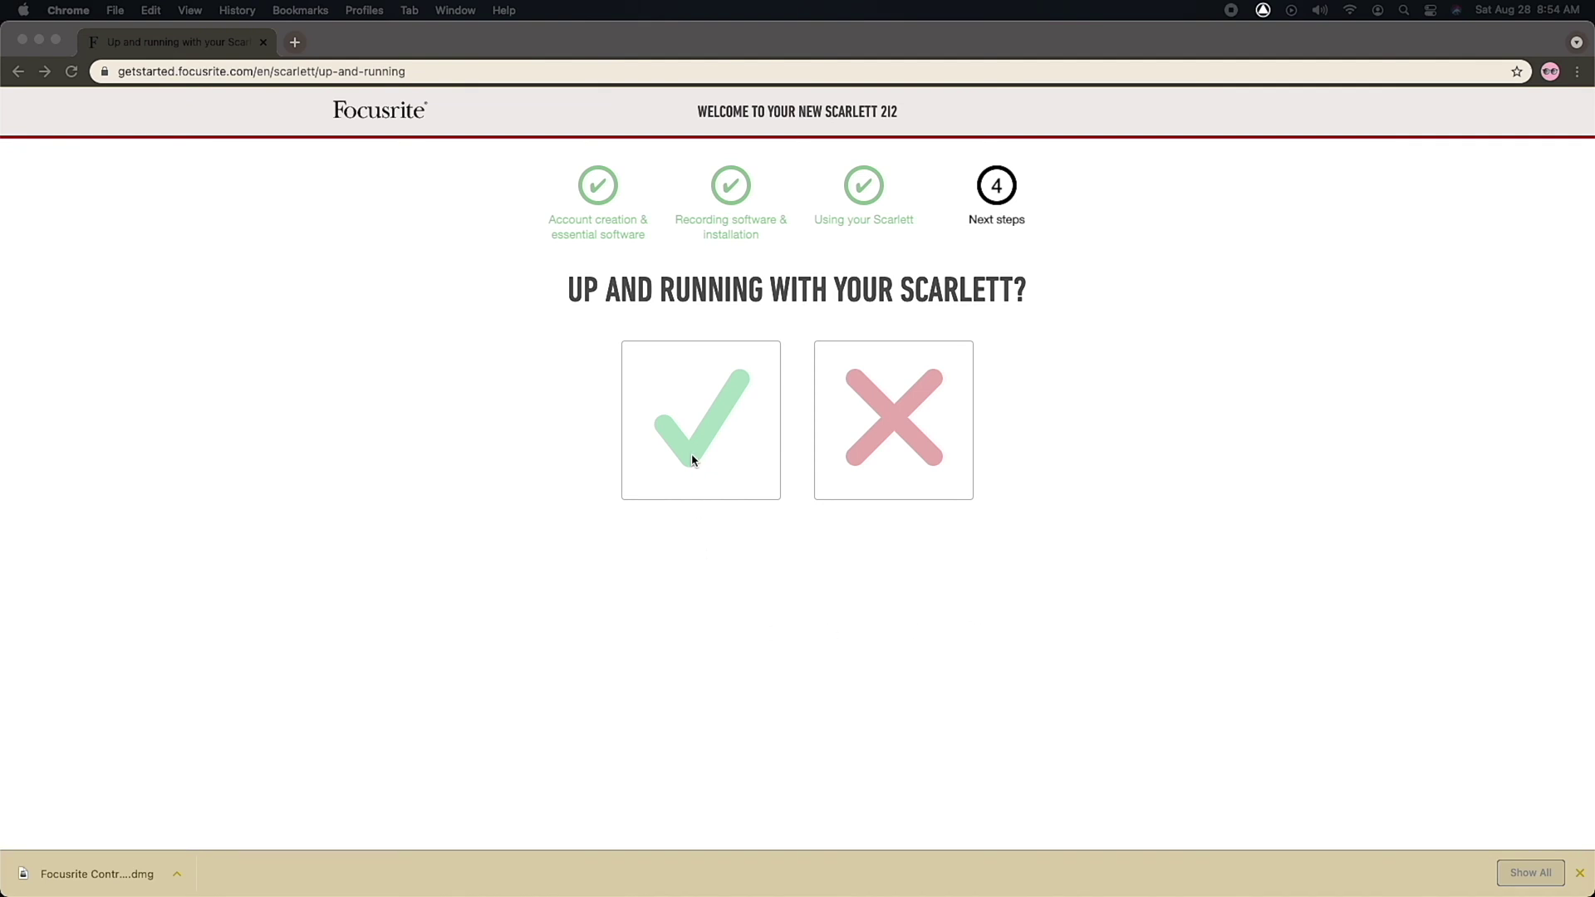
Confirm the Scarlett is up and running, then check the Sound output menu without changing it.
{"action": "left_click", "coordinate": [696, 384]}
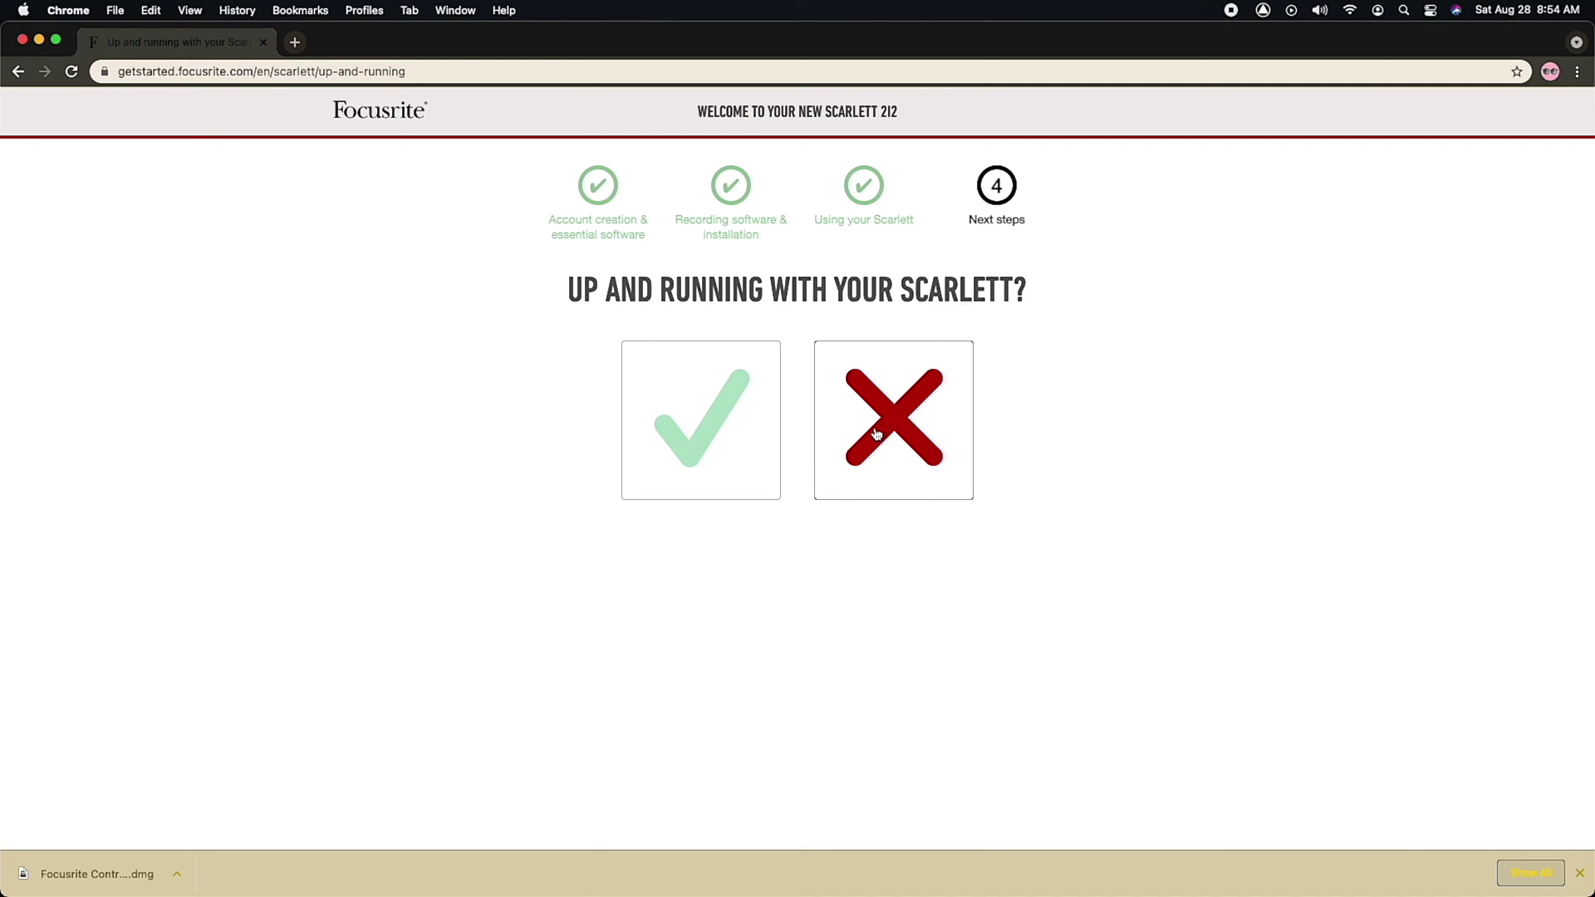
{"action": "left_click", "coordinate": [757, 432]}
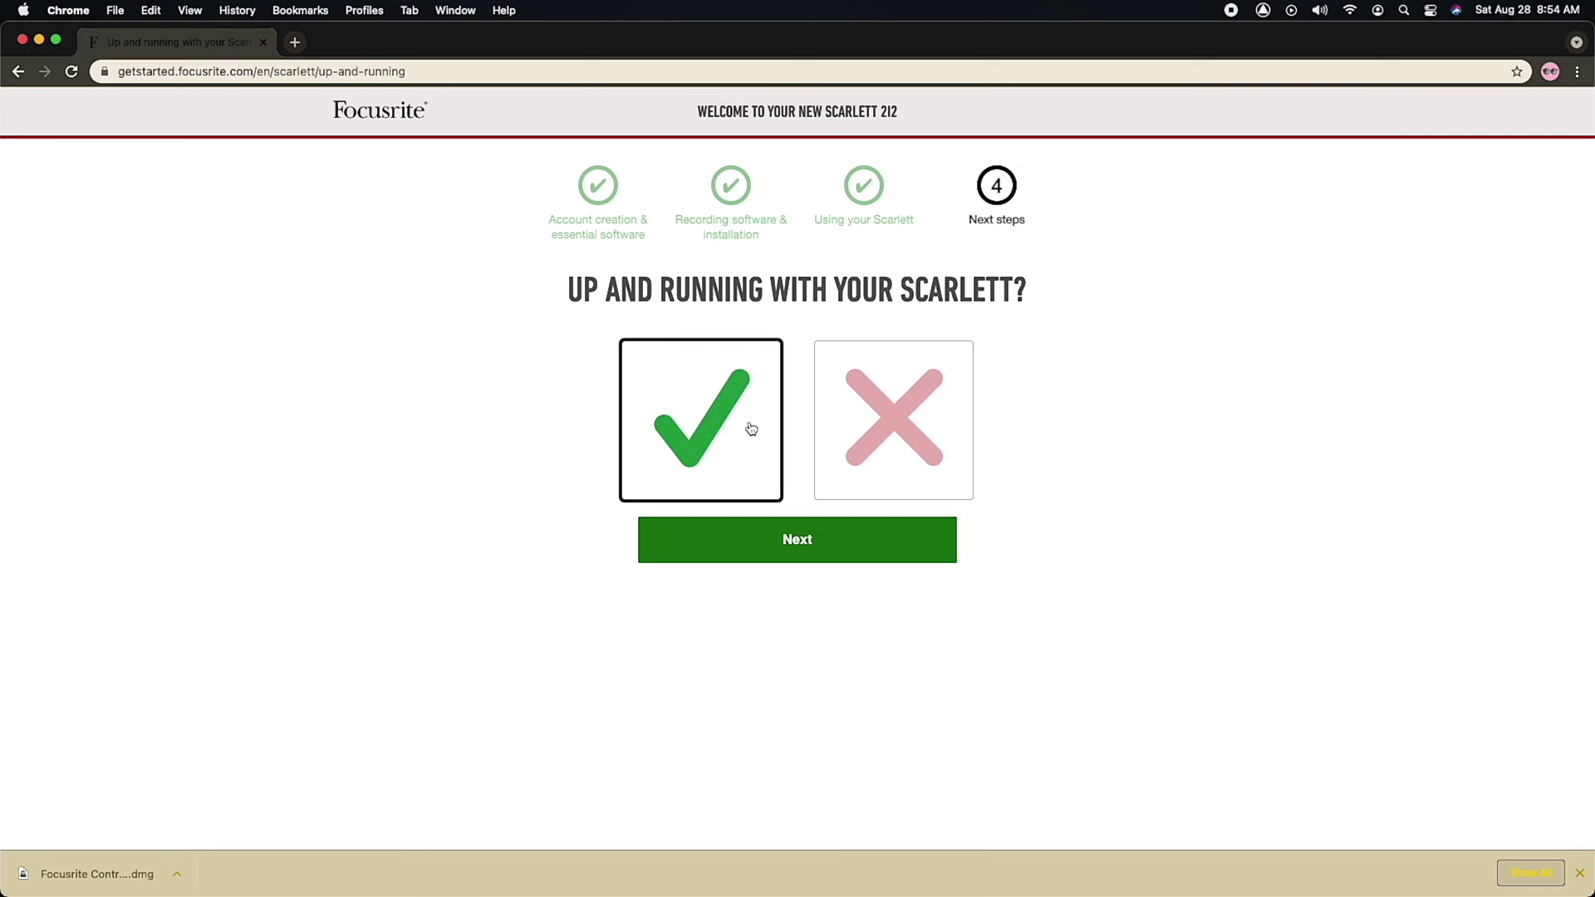
{"action": "left_click", "coordinate": [788, 536]}
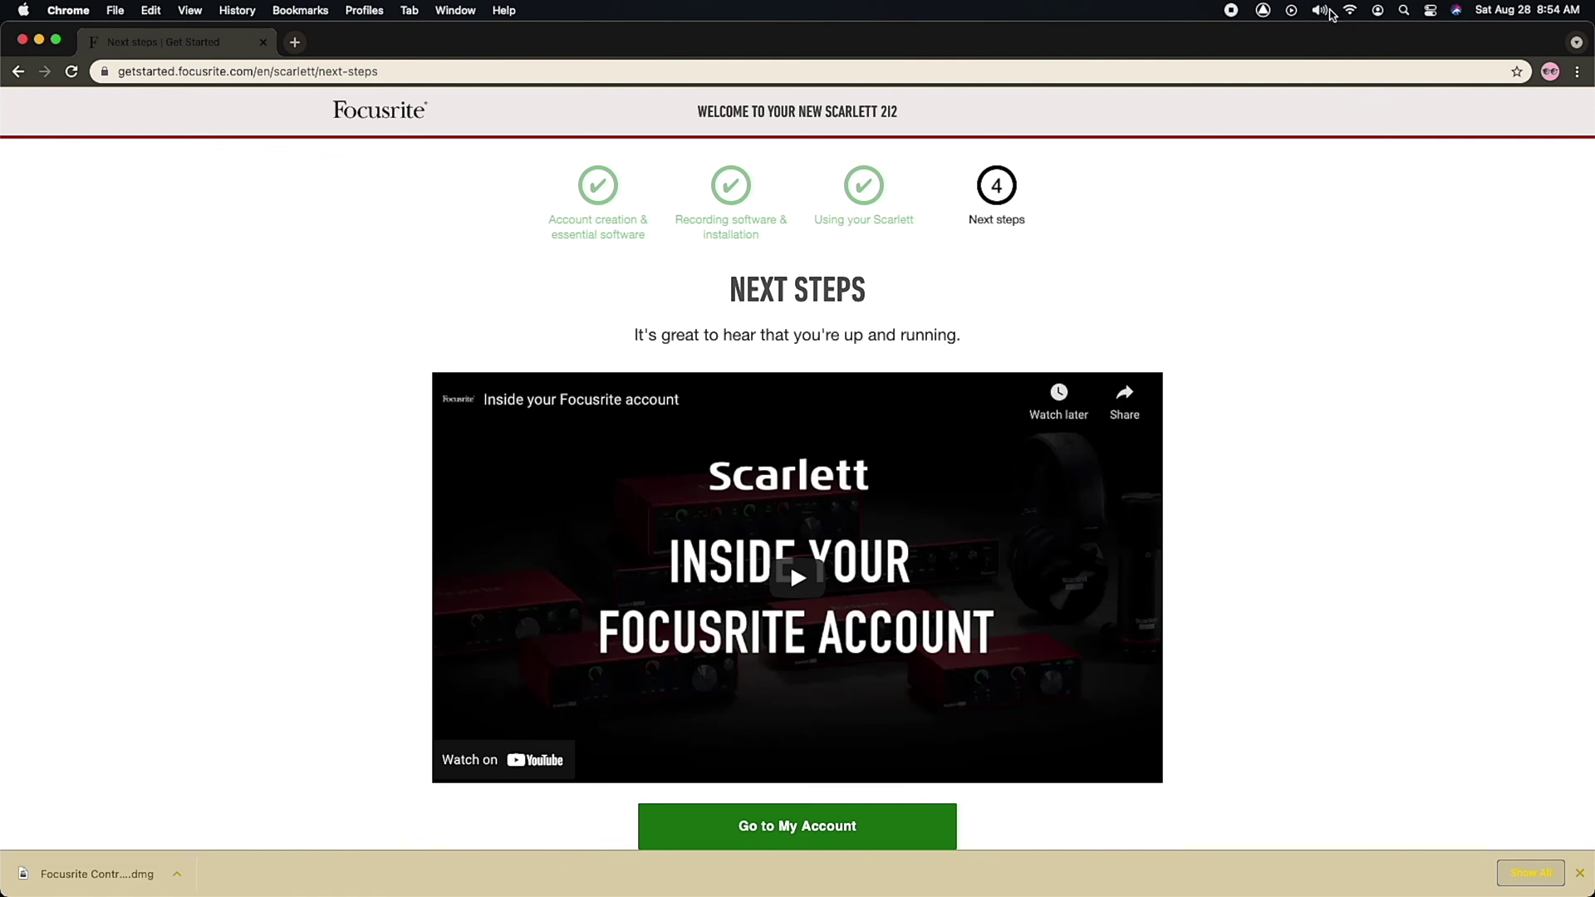
{"action": "left_click", "coordinate": [1328, 11]}
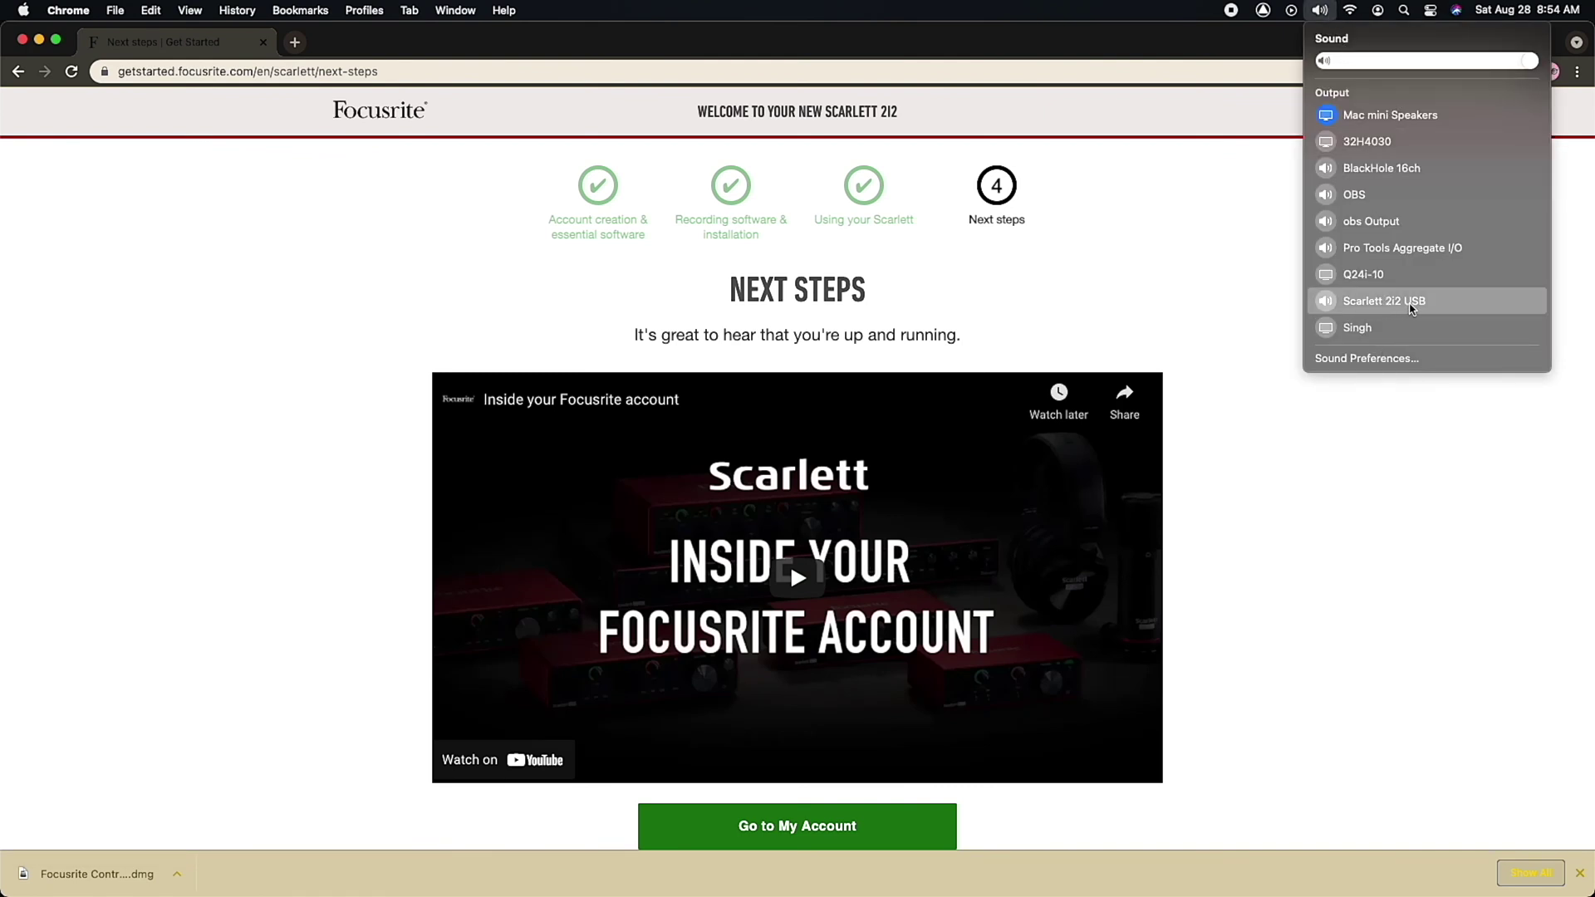
{"action": "left_click", "coordinate": [1363, 501]}
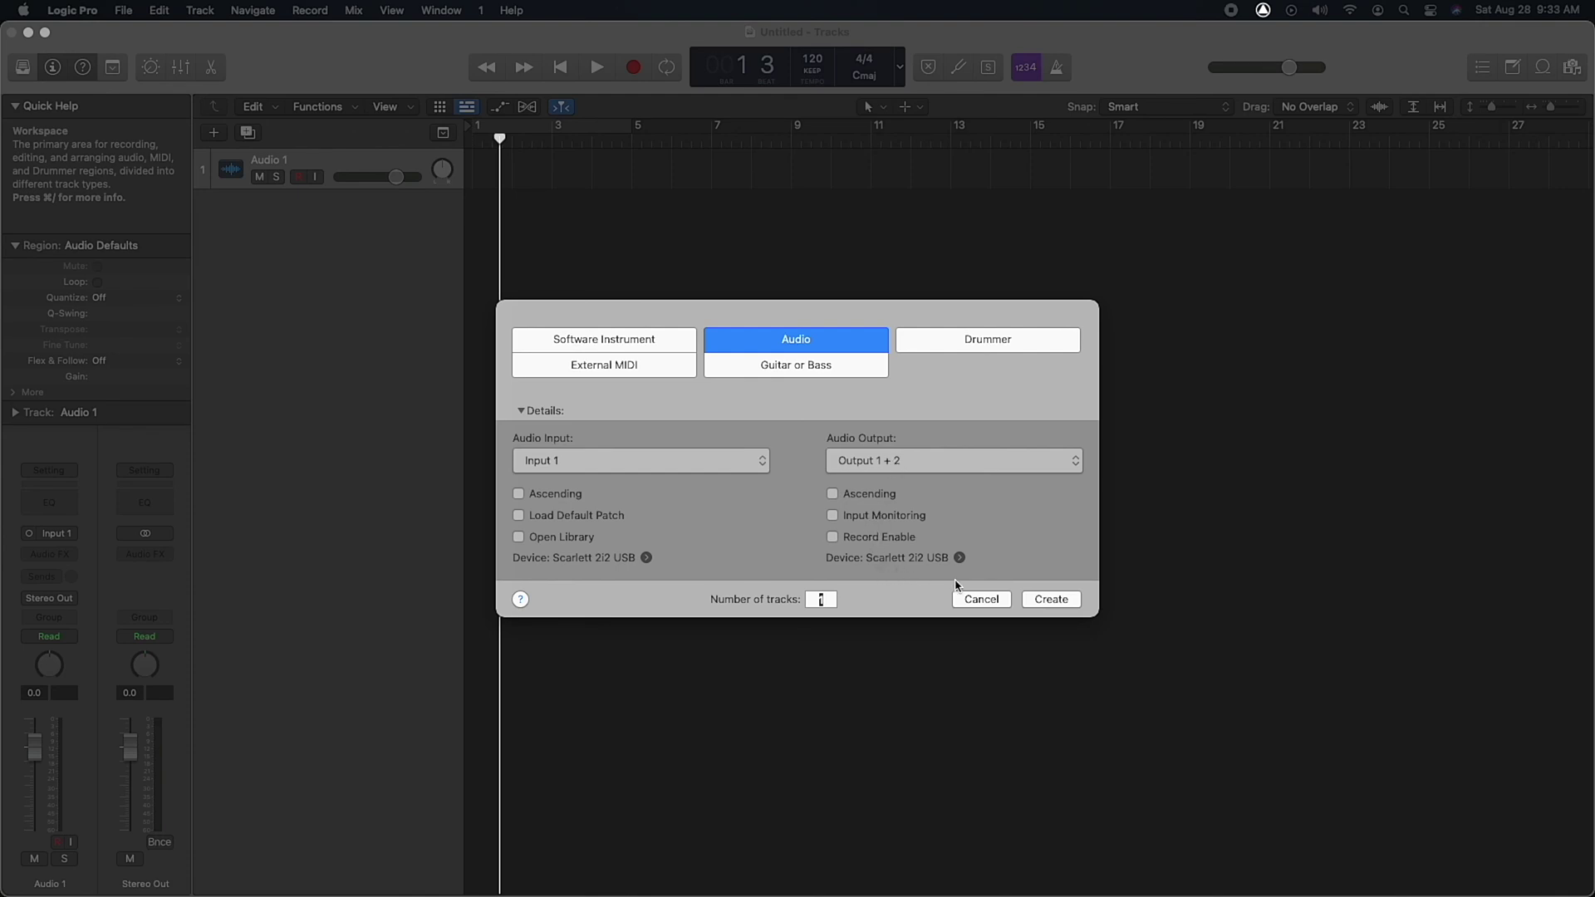
Create audio track Audio 2 with Input 1 and Output 1 + 2 on the Scarlett 2i2 USB.
{"action": "left_click", "coordinate": [1045, 579]}
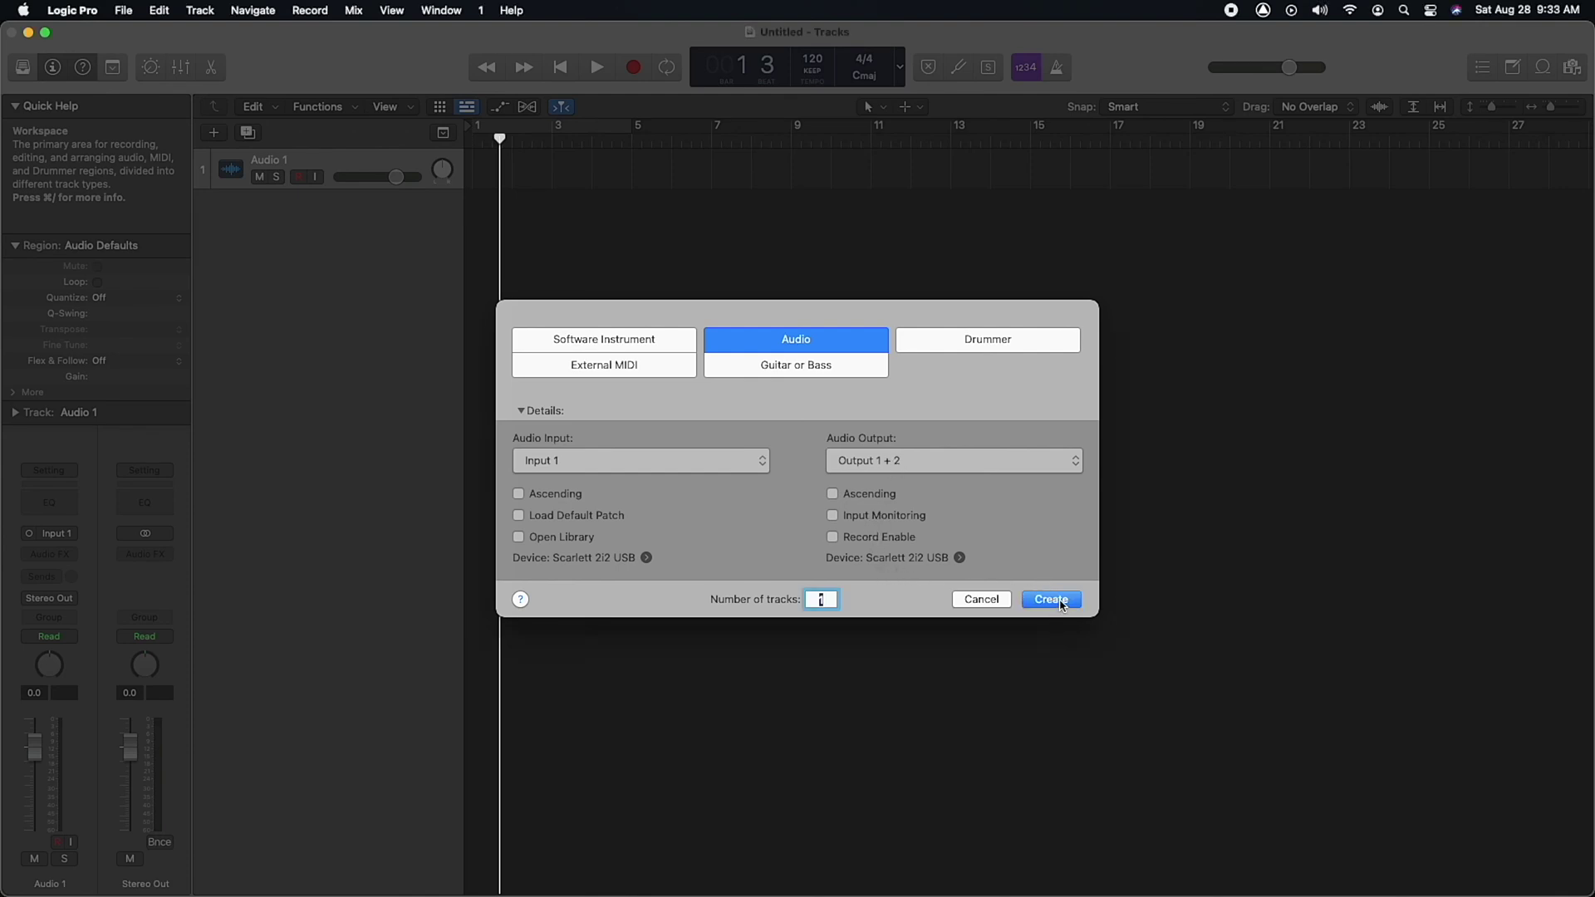
{"action": "left_click", "coordinate": [1060, 601]}
In Logic Pro's Audio preferences, set the output device to Komplete Audio 6 MK2.
{"action": "left_click", "coordinate": [83, 11]}
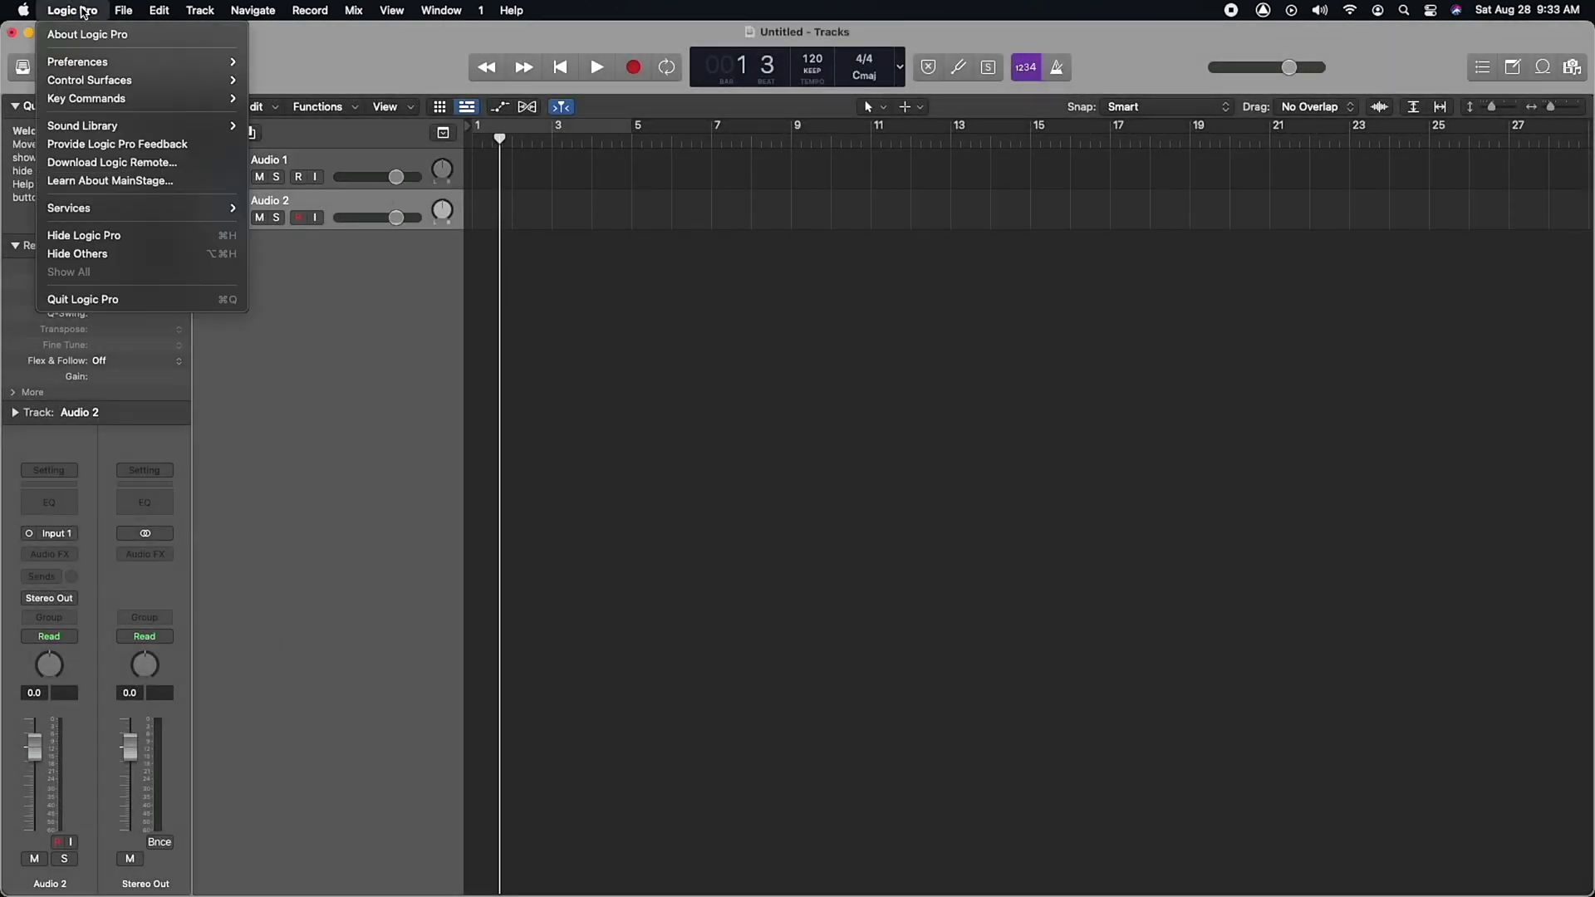
{"action": "mouse_move", "coordinate": [91, 63]}
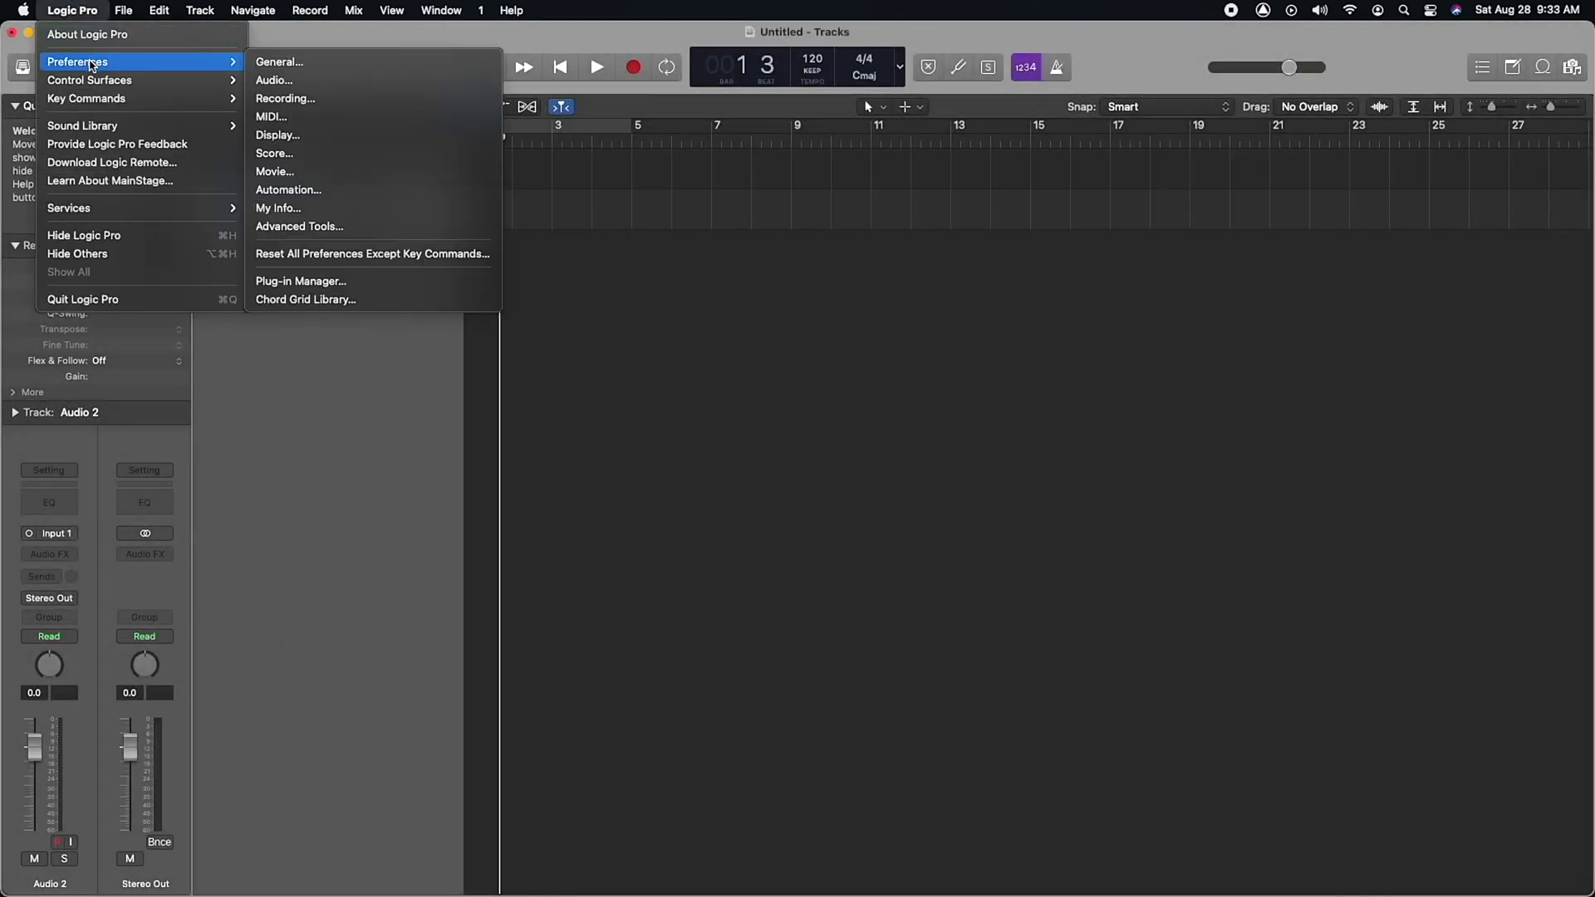
{"action": "left_click", "coordinate": [267, 83]}
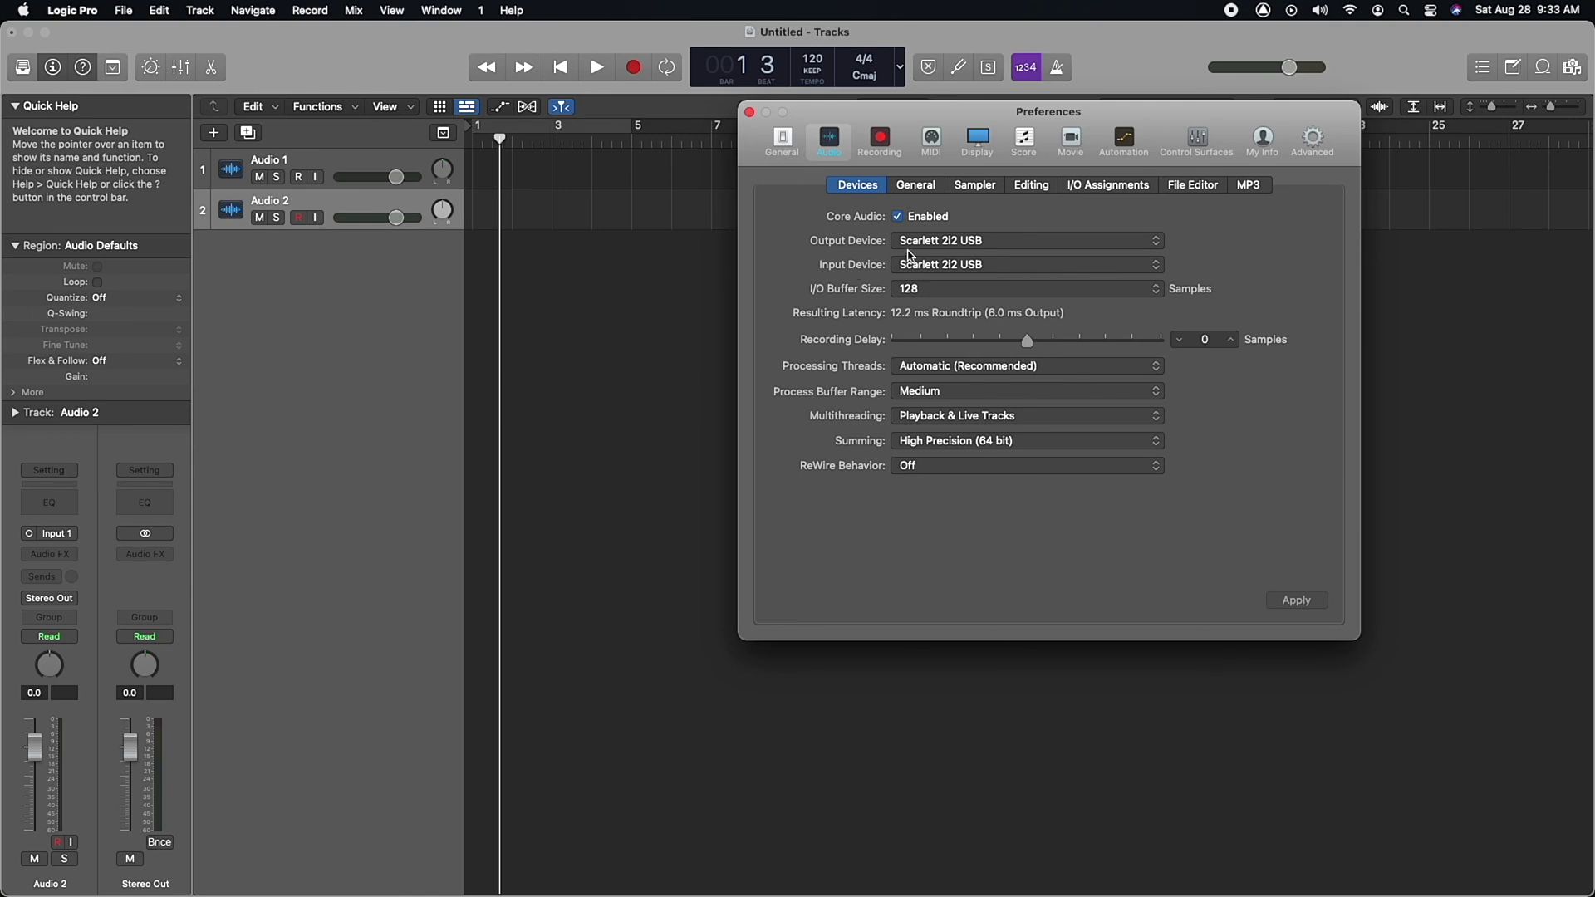
{"action": "left_click", "coordinate": [914, 252]}
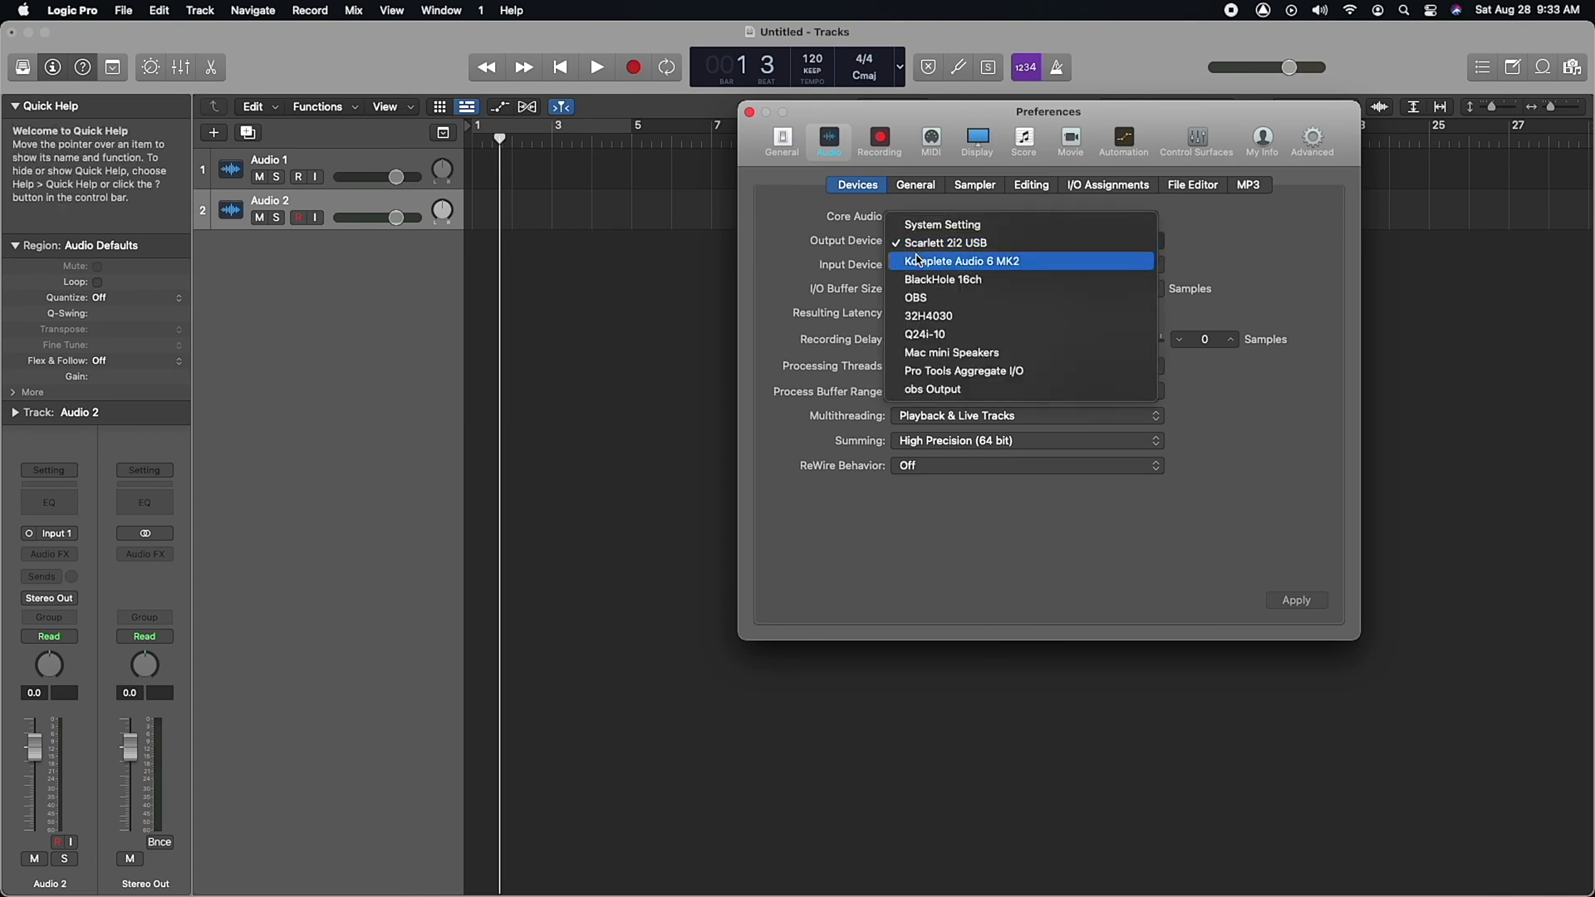
{"action": "left_click", "coordinate": [918, 260]}
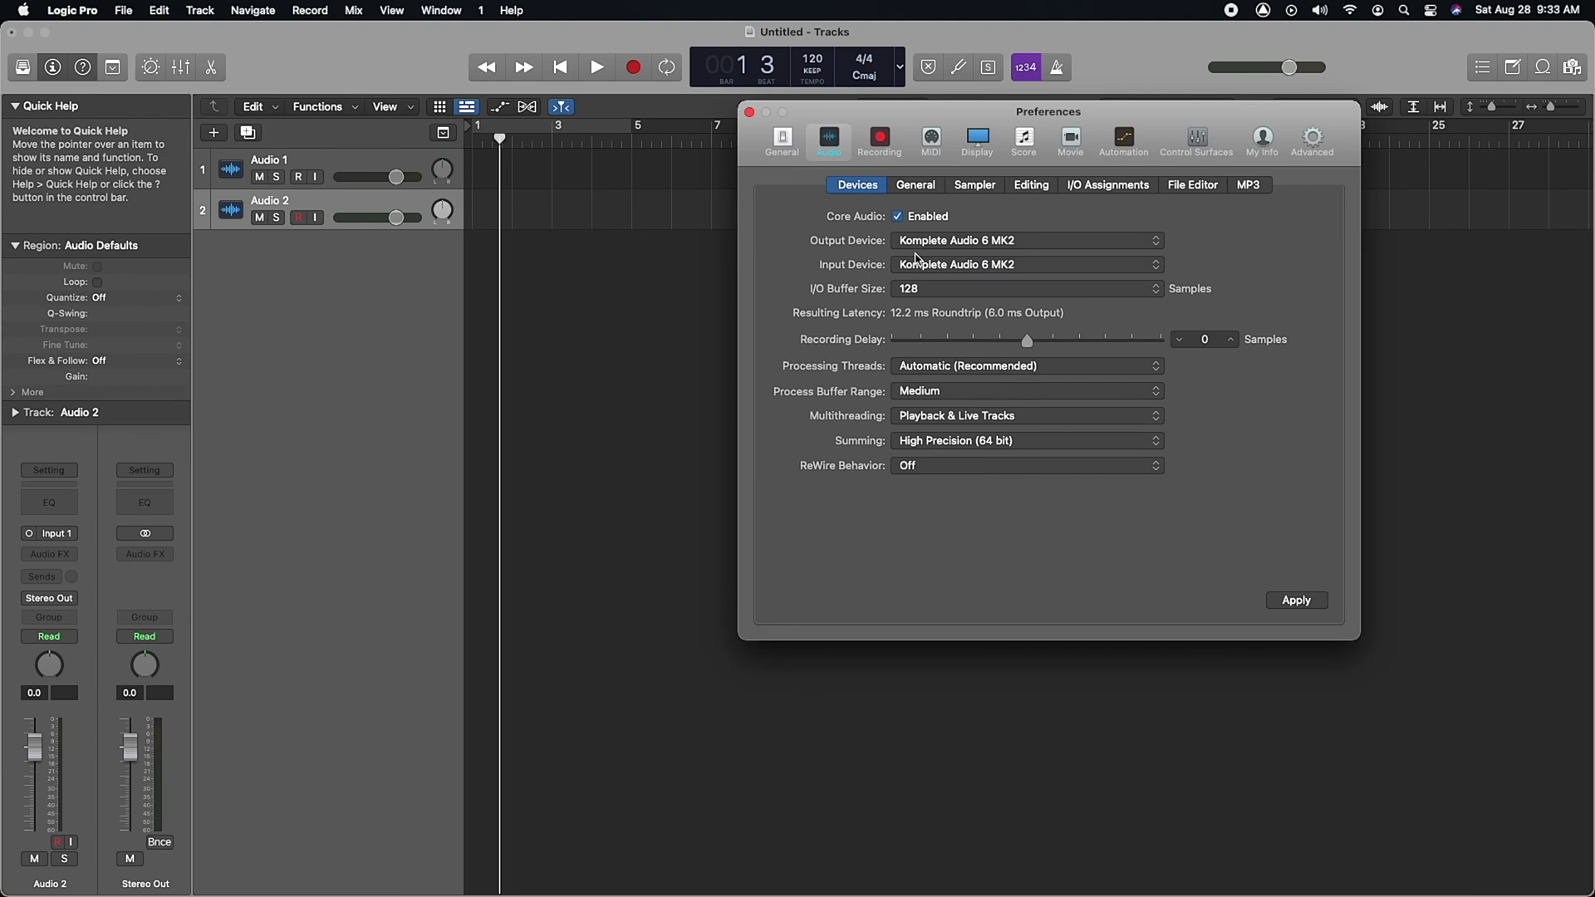